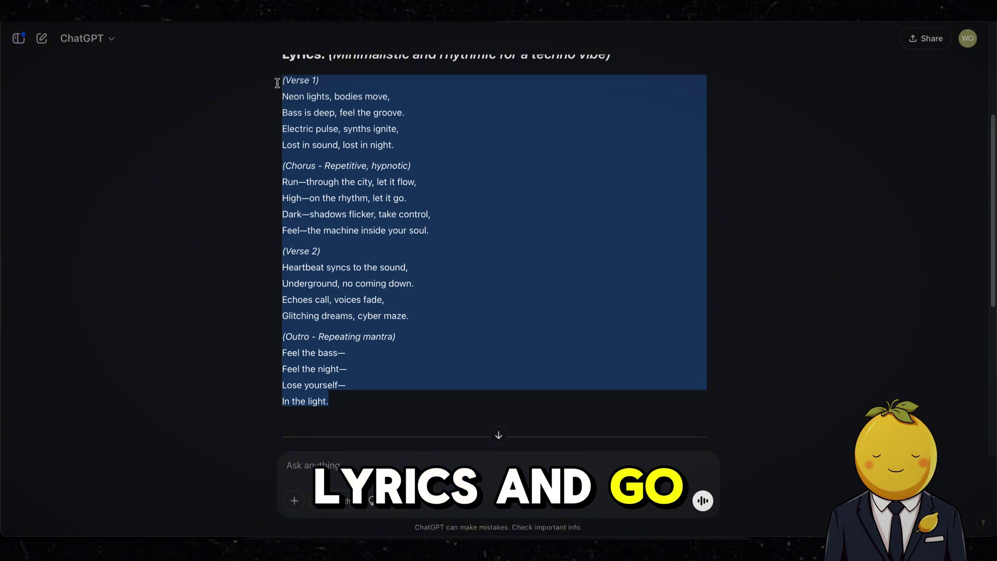
Step: Switch to Suno, open song creation, and enter the ChatGPT techno lyrics from Verse 1 through the Outro as custom lyrics
scroll(232, 192, up, 2)
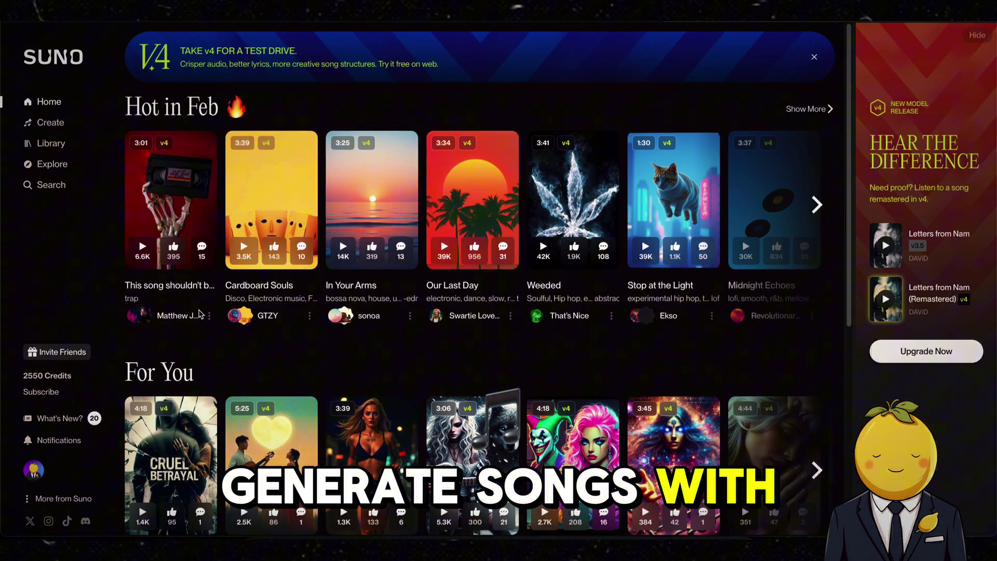
click(55, 124)
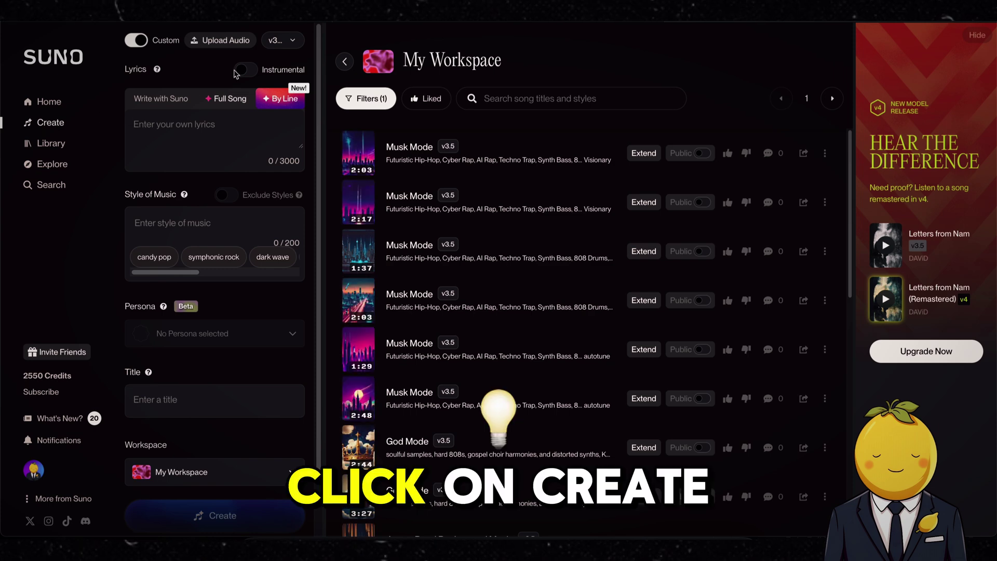
click(288, 44)
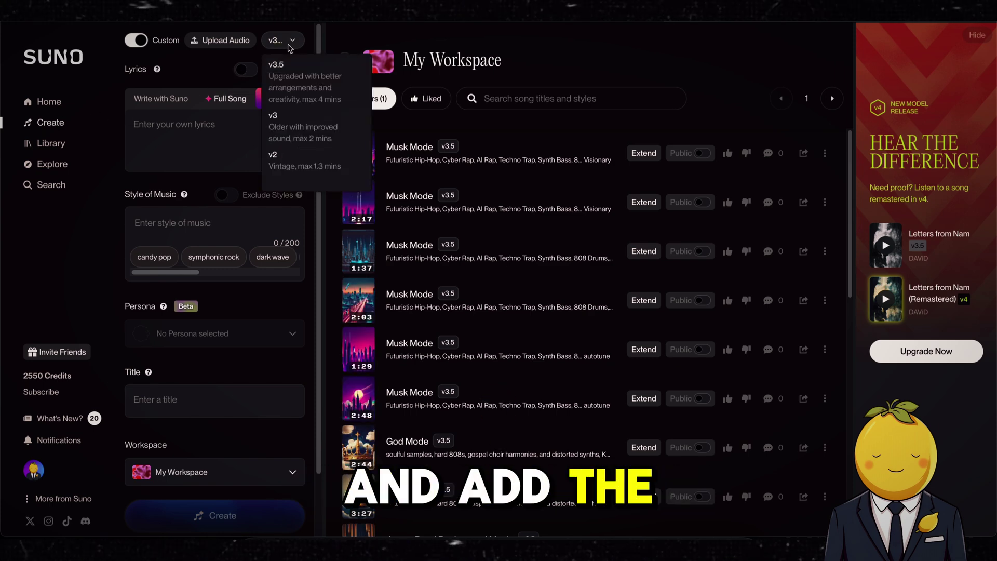
click(208, 95)
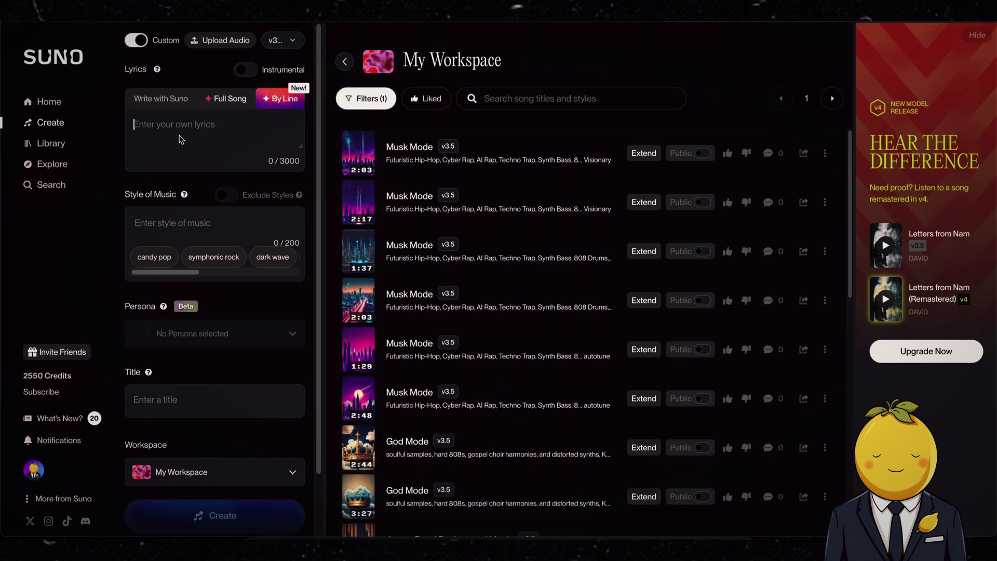
text((Verse 1) Neon lights, bodies move, Bass is deep, feel the groove. Electric pulses, synths ignite, Lost in sound, lost in night.  (Chorus - Repetitive, hypnotic) Run—through the city, let it flow. High—on the rhythm, let it go. Dark—shadows flicker, take control. Feel—the machine inside your soul.  (Verse 2) Heartbeat syncs to the sound, Underground, no coming down. Echoes call, voices fade, Glitching dreams, cyber maze.  (Outro - Repeating mantra) Feel the bass— Feel the night— Lose yourself— In the light.)
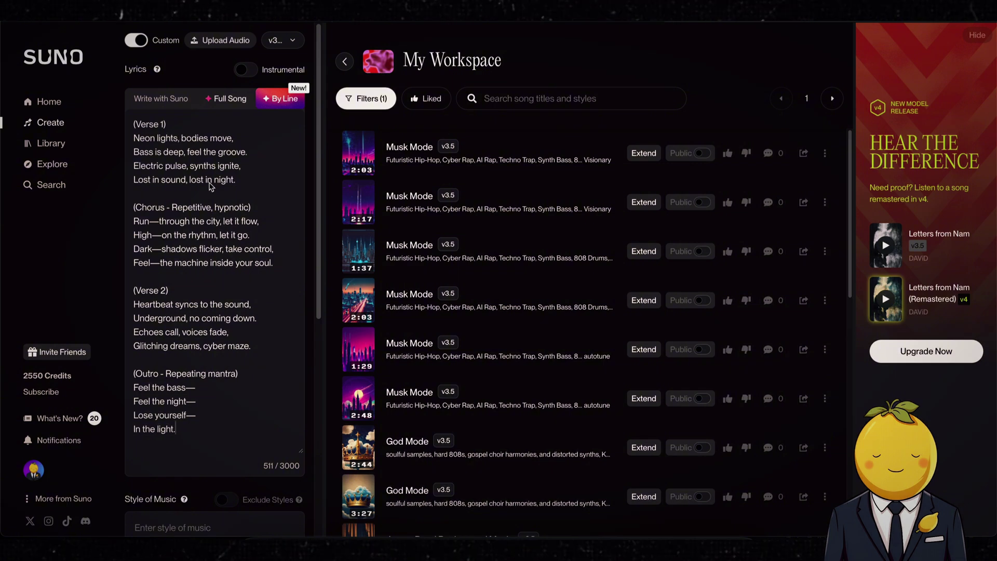
Step: Copy the genre text "Dark, hypnotic techno with cyberpunk elements" from ChatGPT into Suno's Style of Music, followed by a comma
scroll(213, 190, down, 5)
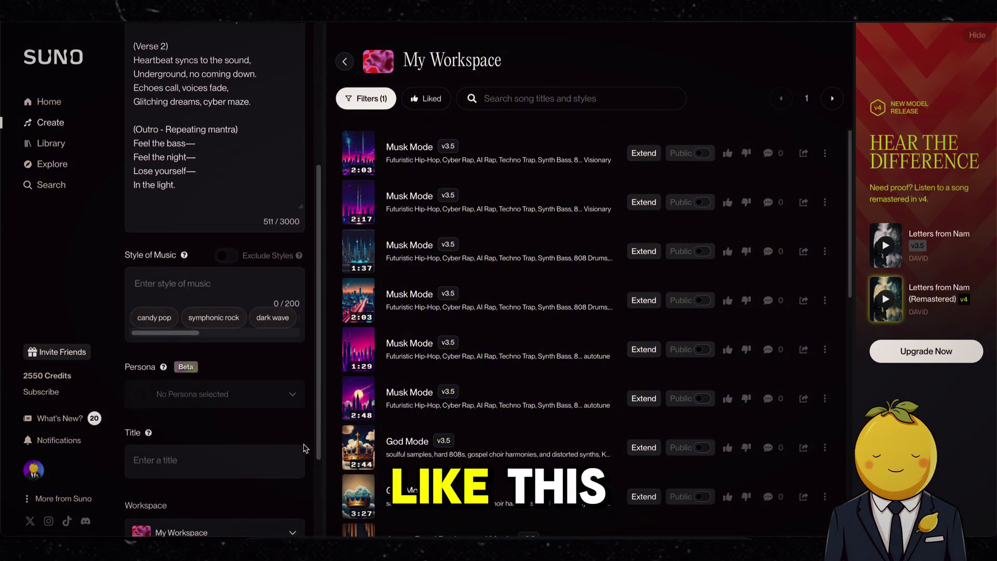
key(alt+Tab)
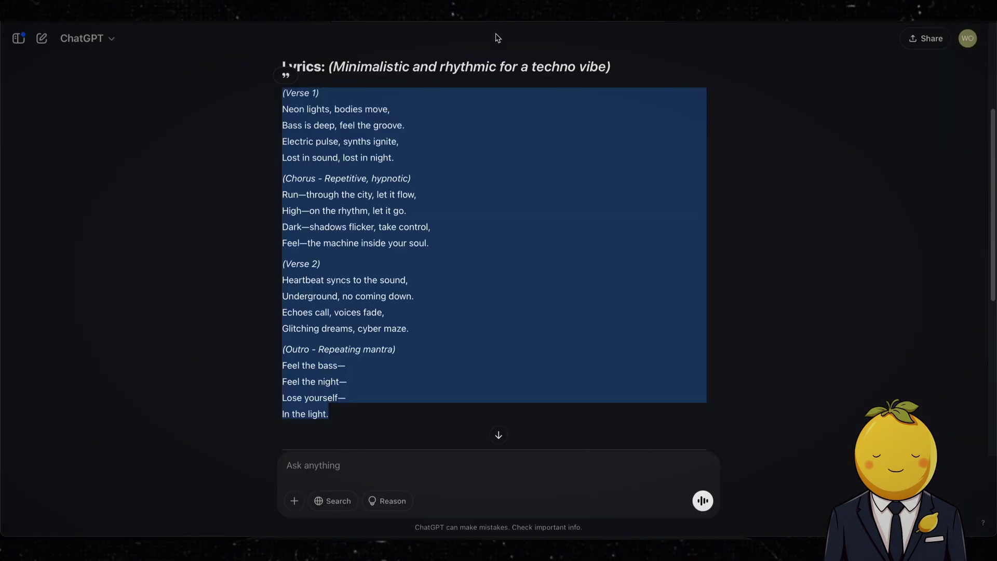
scroll(398, 194, down, 5)
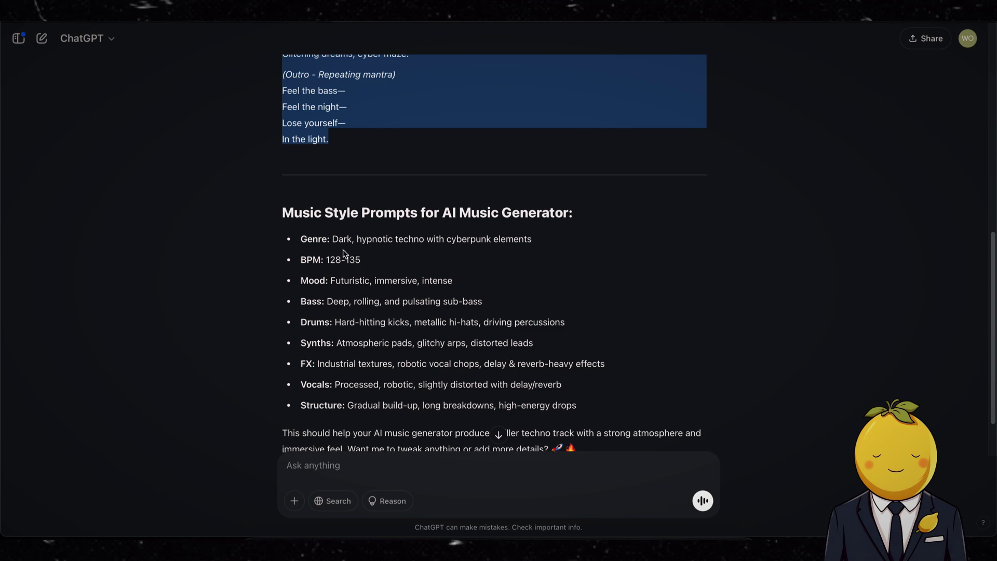
drag(332, 239, 535, 238)
key(ctrl+c)
key(alt+Tab)
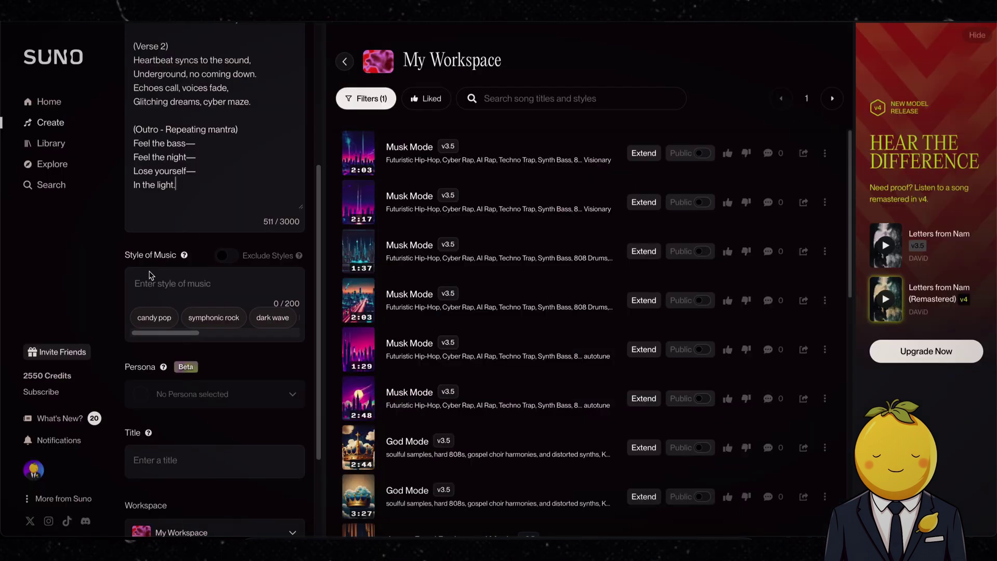
key(ctrl+v)
text(,)
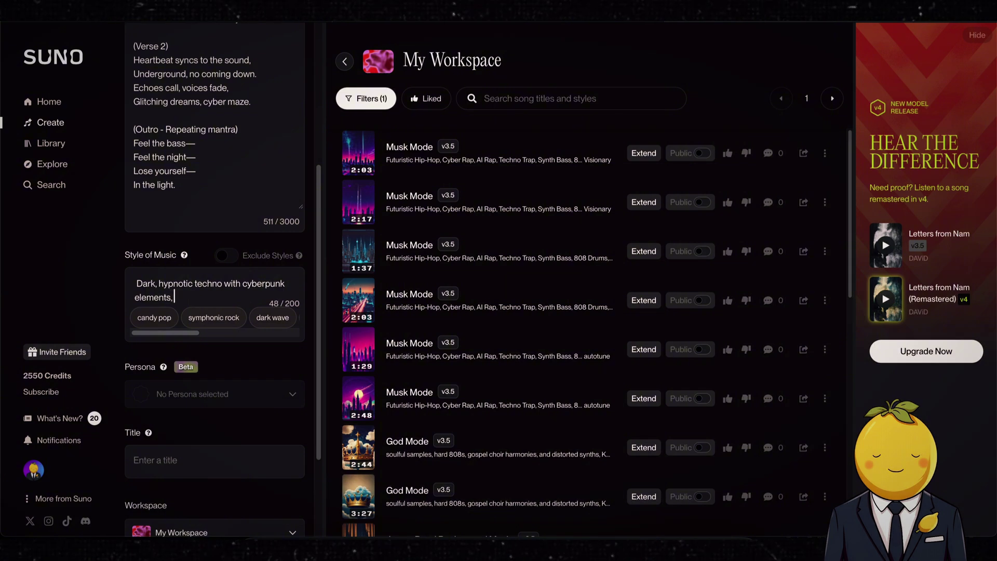
Step: Copy the Mood, Bass and Drums lines from the ChatGPT style prompts and append them to Suno's Style of Music
key(alt+Tab)
drag(591, 323, 294, 274)
key(ctrl+c)
key(alt+Tab)
key(ctrl+v)
Step: Title the track "Techno Song - Dark Vibe" and generate it
scroll(202, 409, down, 2)
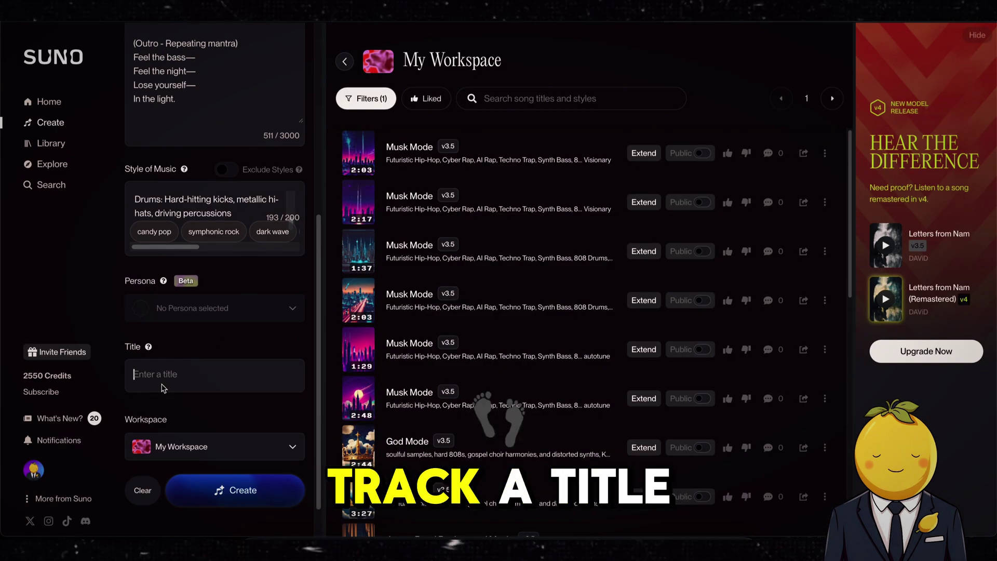
click(131, 383)
text(Ted)
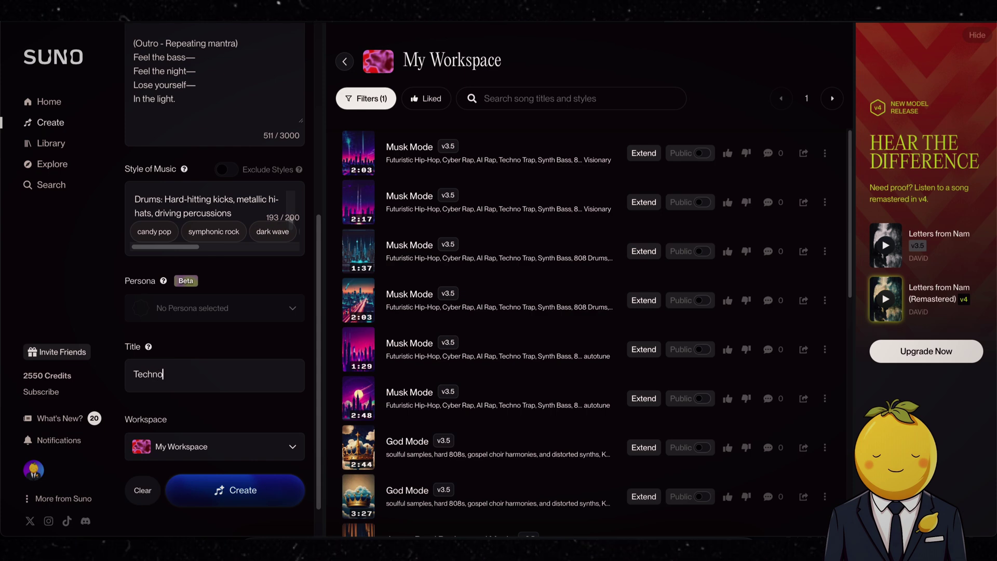
text(hno Song - Dark Vibe)
key(Return)
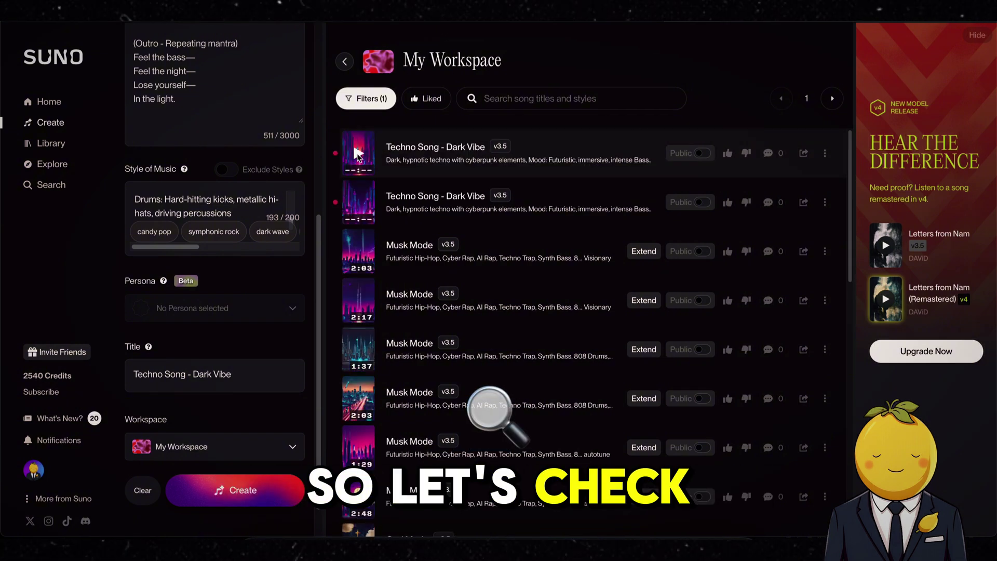
Step: Play both generated versions of "Techno Song - Dark Vibe" and check the first one's download options
click(358, 155)
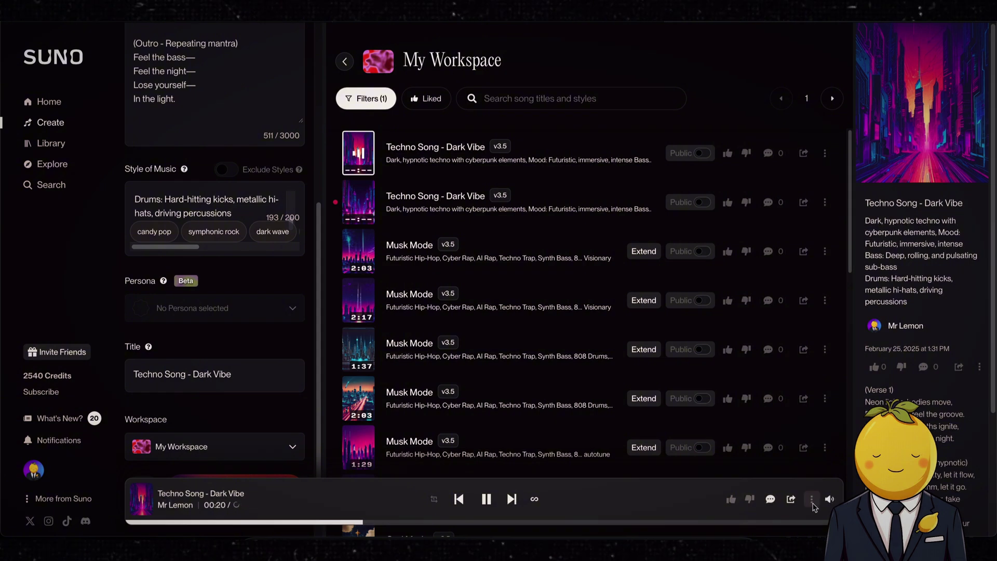
click(812, 500)
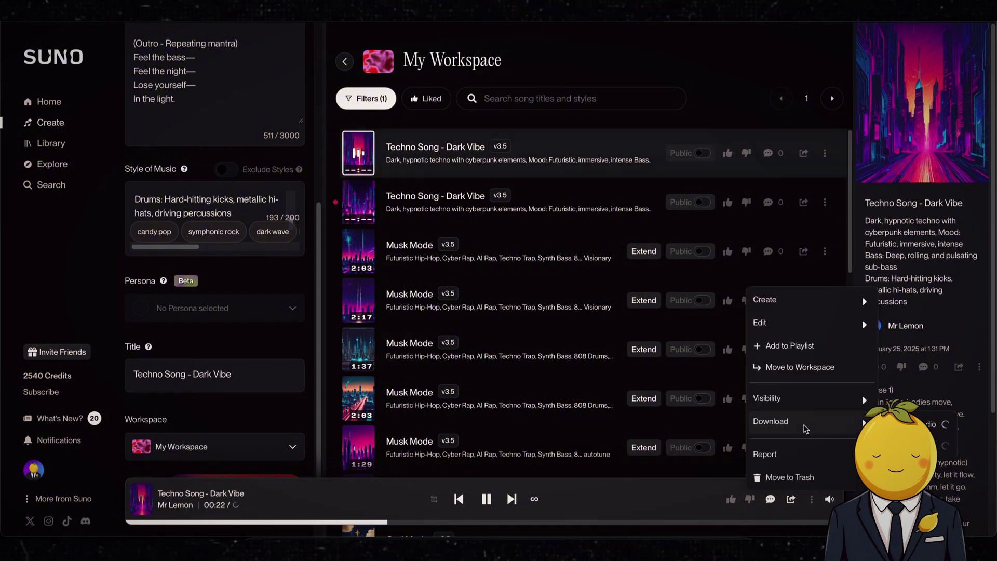
click(674, 499)
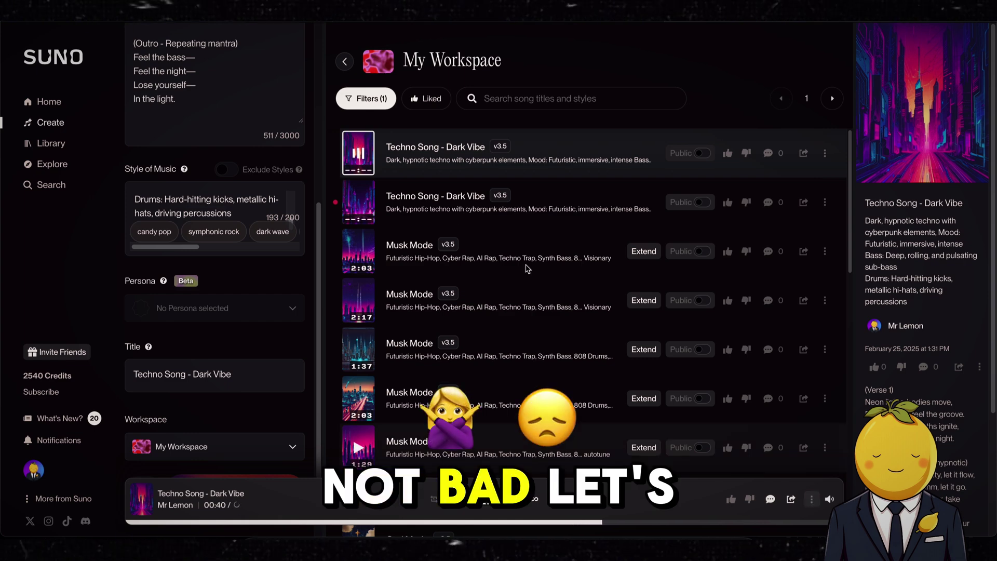
click(364, 203)
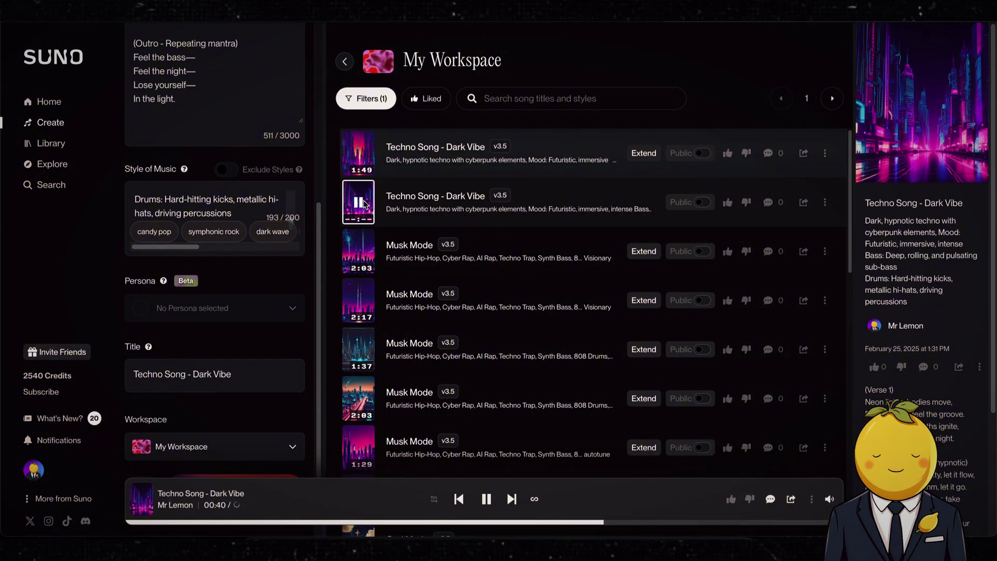
Step: Download the first listed "Techno Song - Dark Vibe" version as MP3 Audio
click(825, 153)
mouse_move(784, 313)
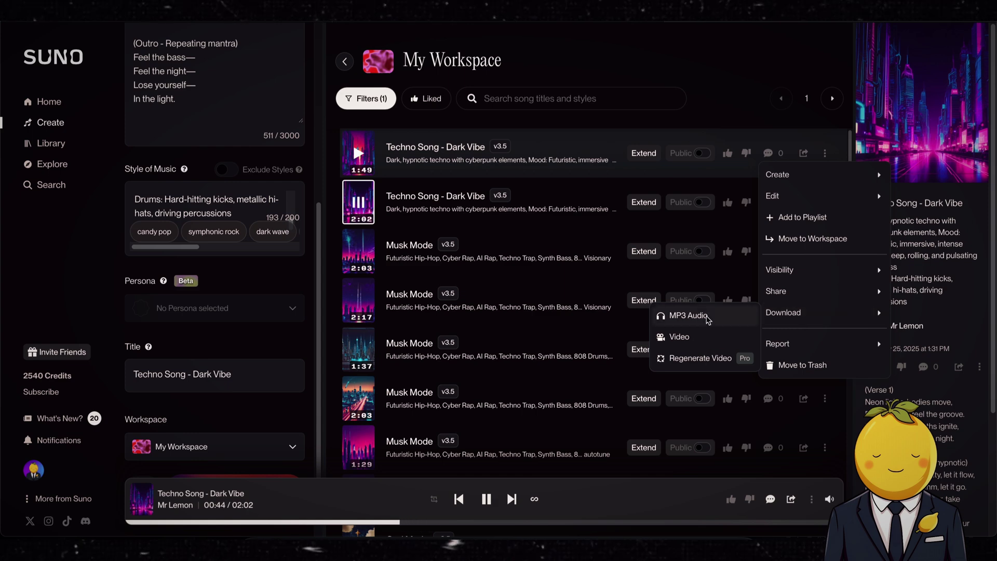
click(667, 317)
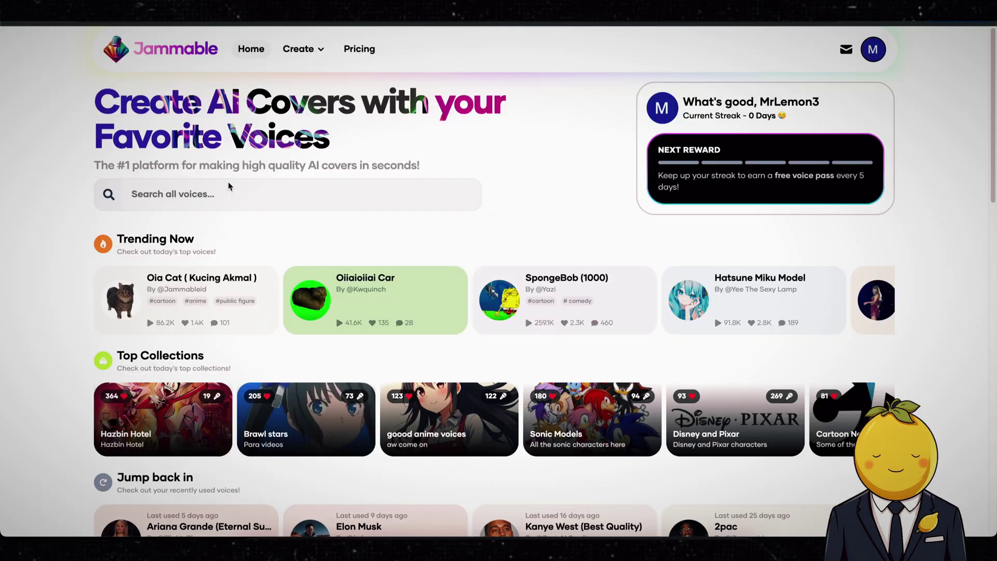
Step: Switch to Jammable, search the voices for "rihanna", and start a cover with the AI Rihanna v2 (ANTI Era) Voice
click(228, 186)
text(rihanna)
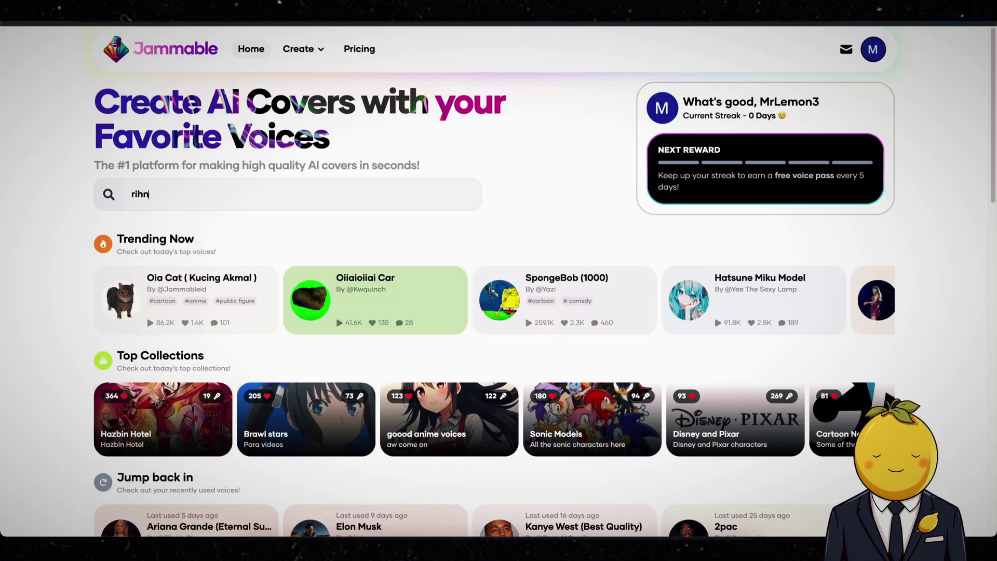
key(Return)
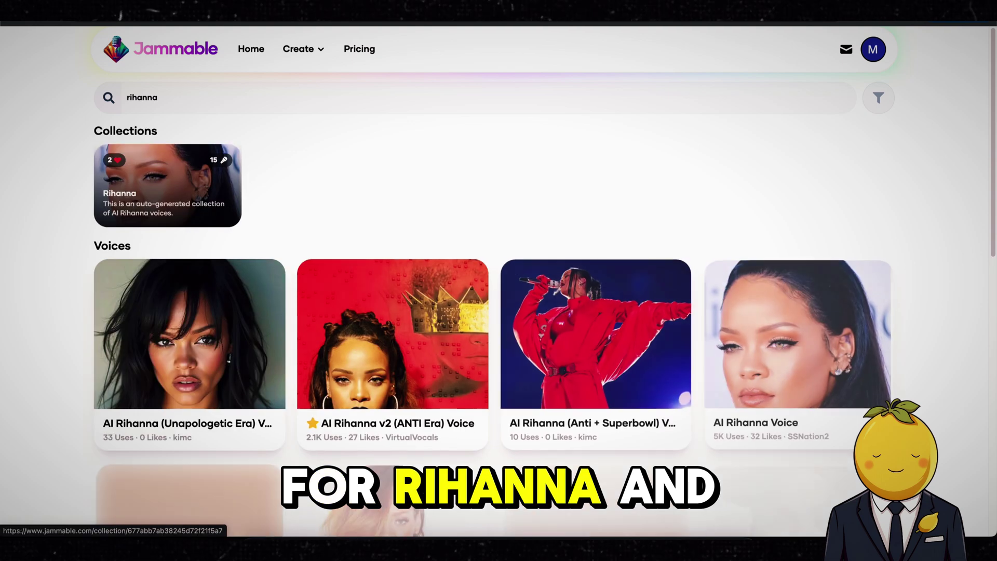
click(395, 349)
click(164, 251)
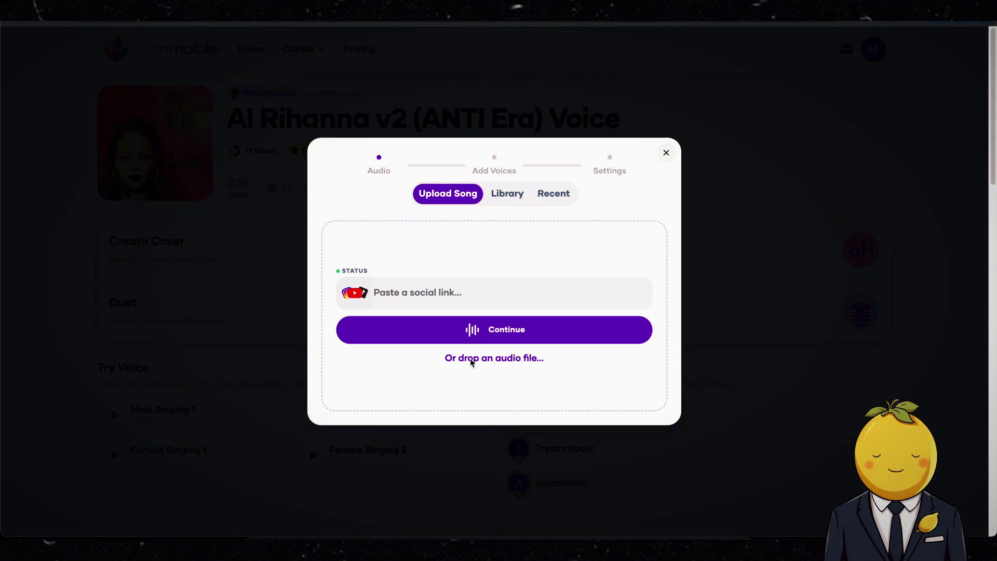
Step: Upload the Techno Song - Dark Vibe-2 audio file, skip extra voices, set Pitch Shift to 12, and convert the song
drag(642, 364, 402, 268)
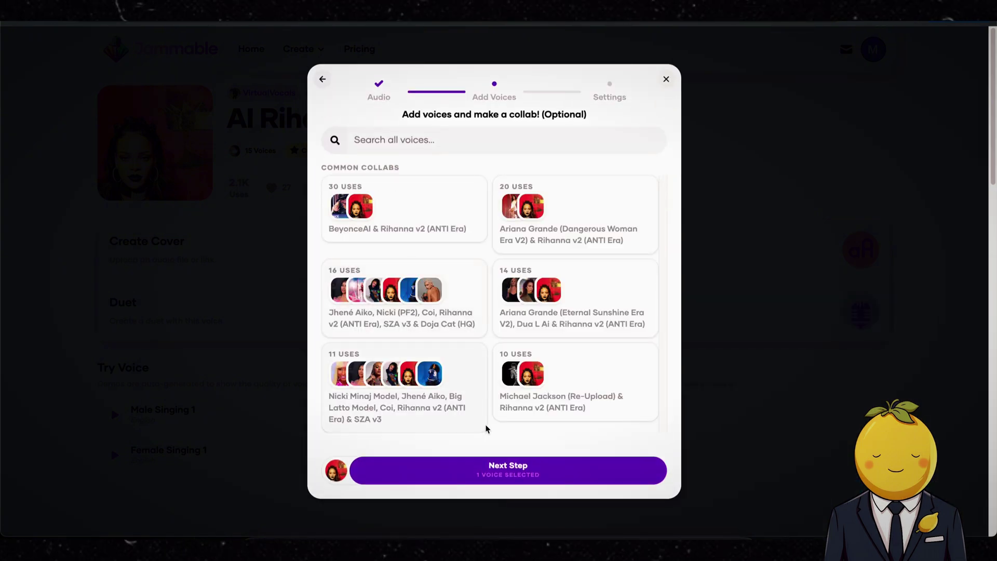
click(481, 442)
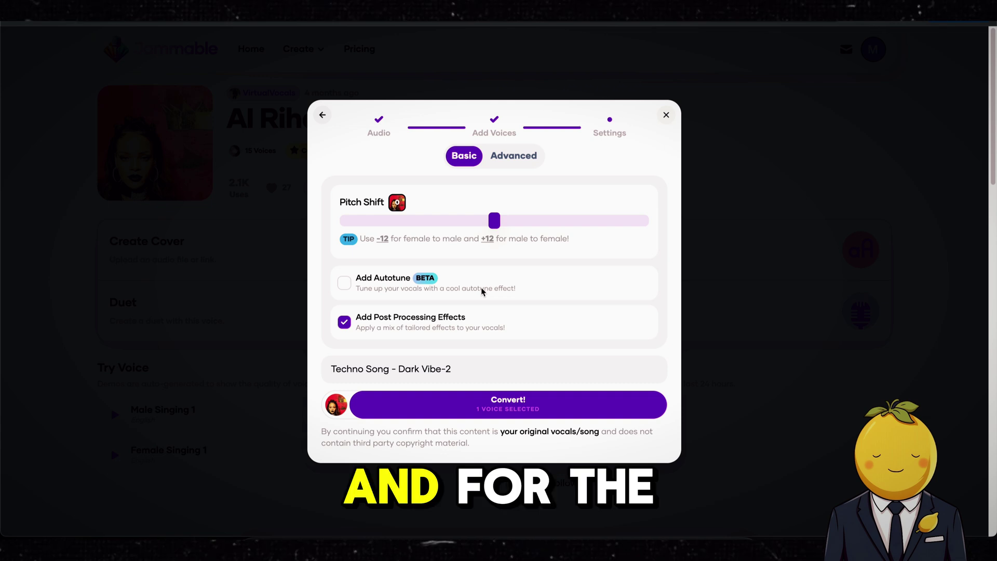
drag(498, 222, 646, 222)
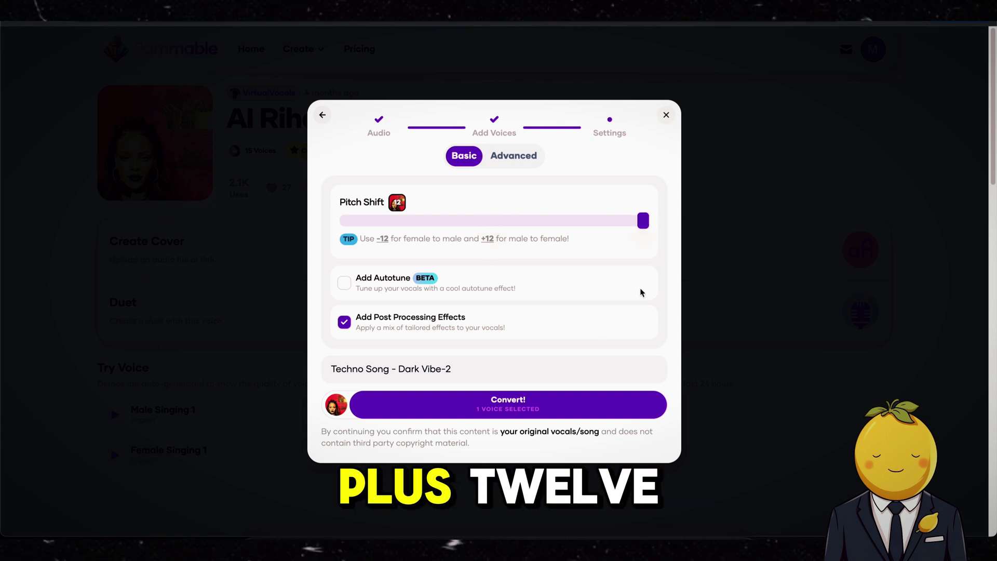
click(542, 408)
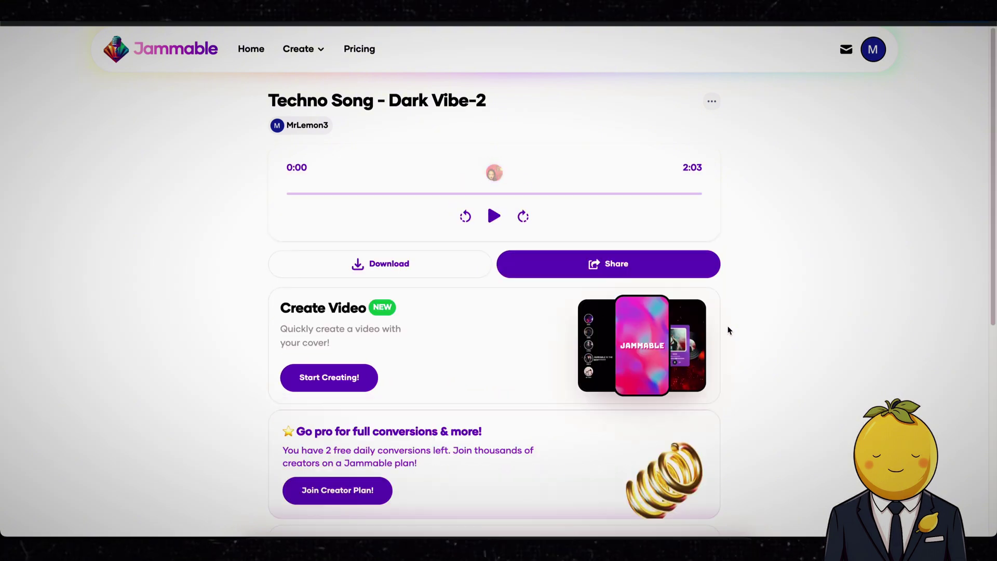
Step: Play the converted cover and download its combined, acapella and instrumental versions
click(494, 216)
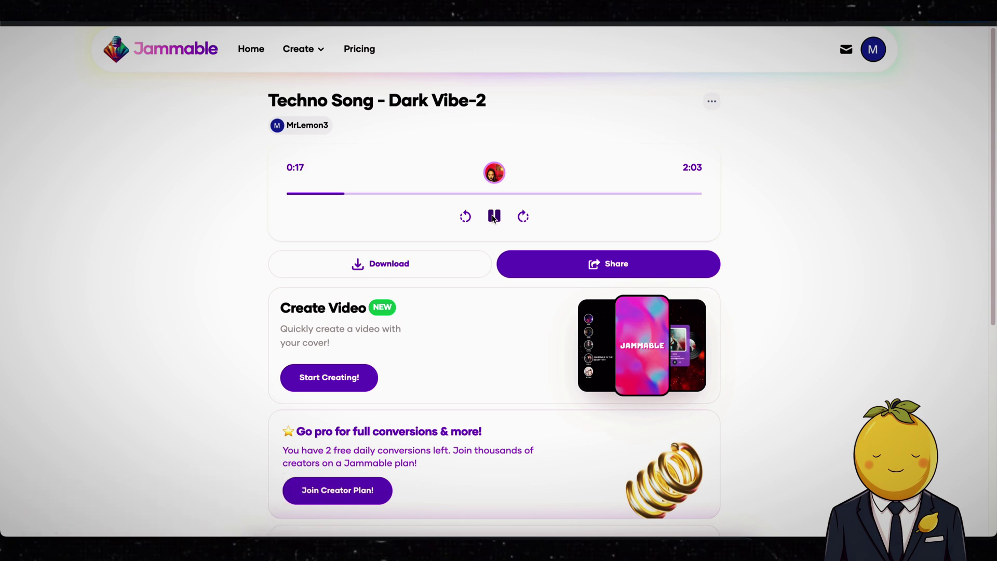
click(425, 263)
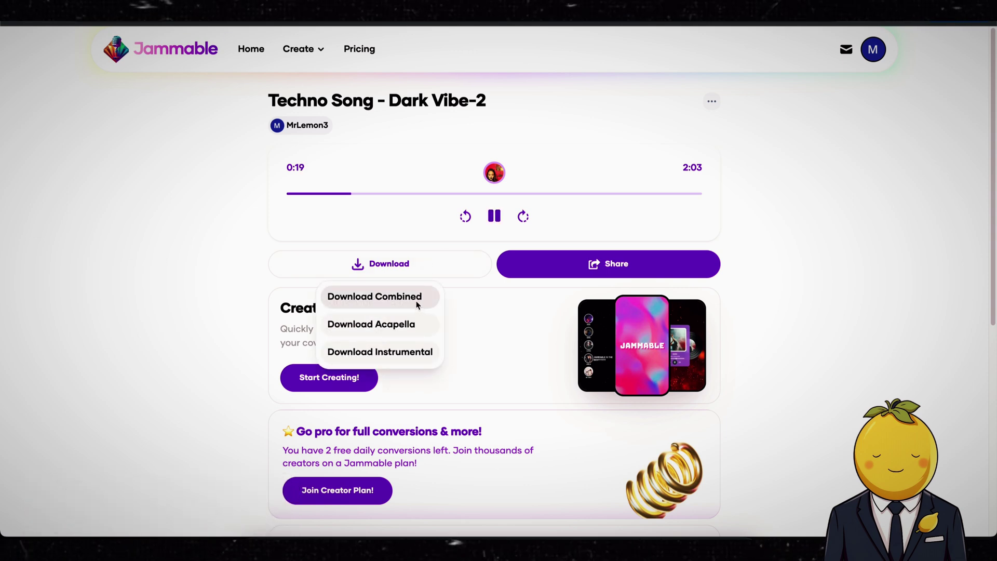
click(417, 301)
click(414, 264)
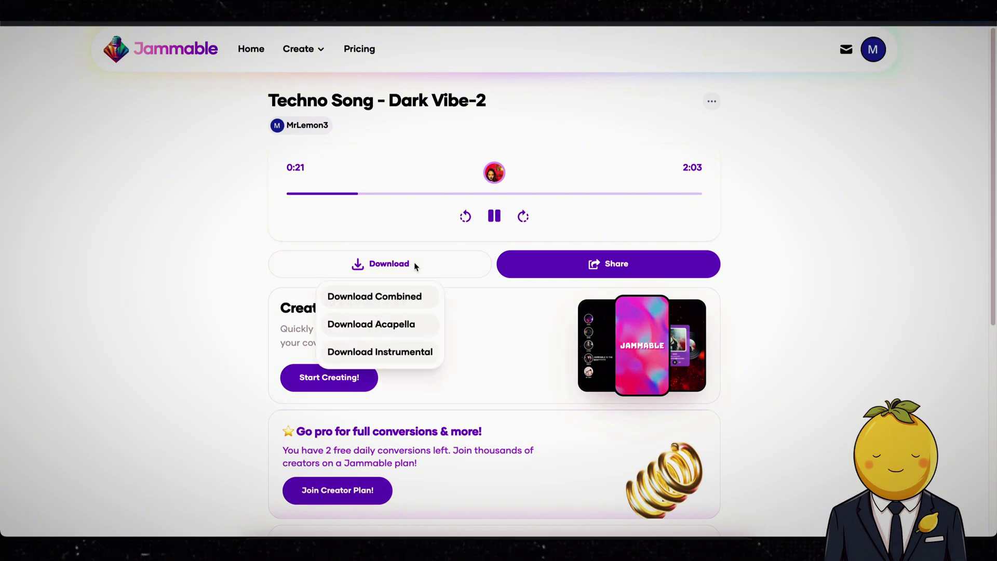
click(401, 328)
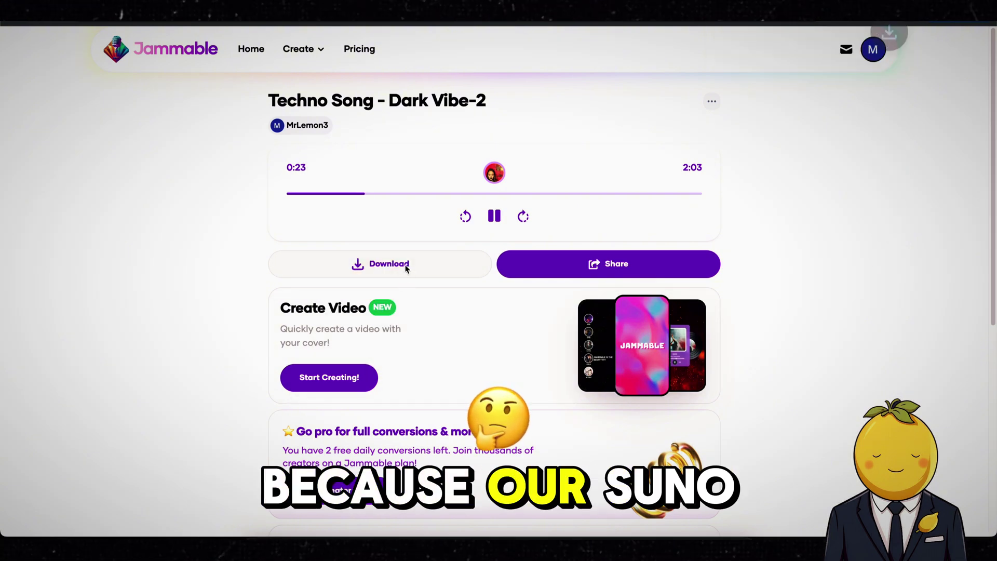
click(407, 268)
click(395, 351)
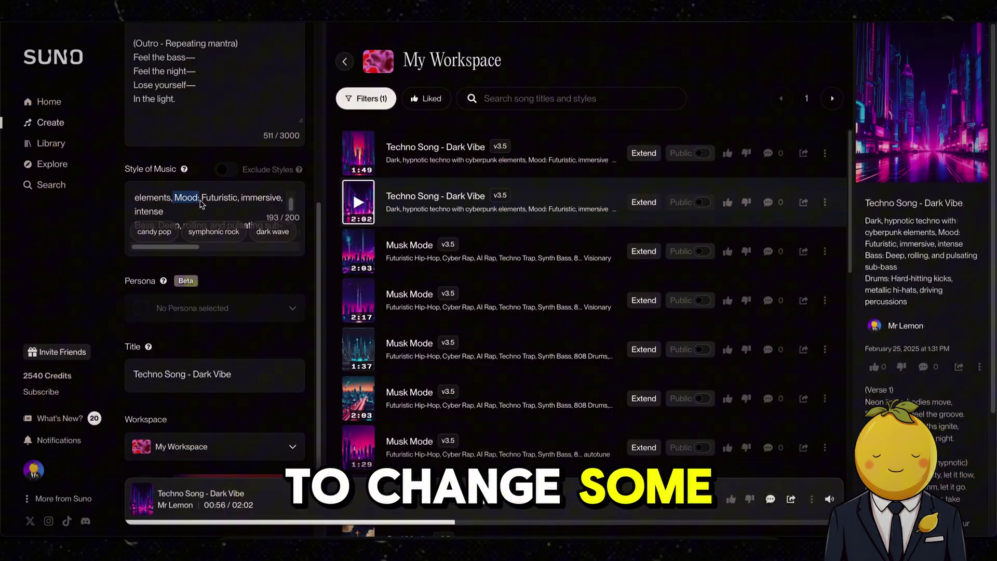
Step: In Suno, change the style's opening to "Dark, hypnotic techno, female vocals, Futuristic, immersive, intense" and generate the song titled "Techno Song - Dark Vibe2"
text(female Futuristic, immersive,)
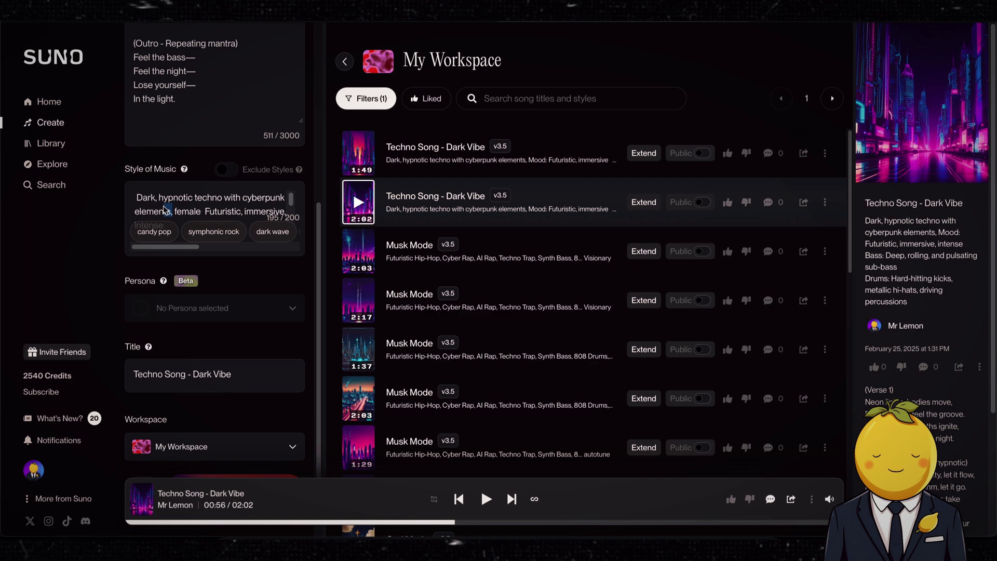
key(BackSpace)
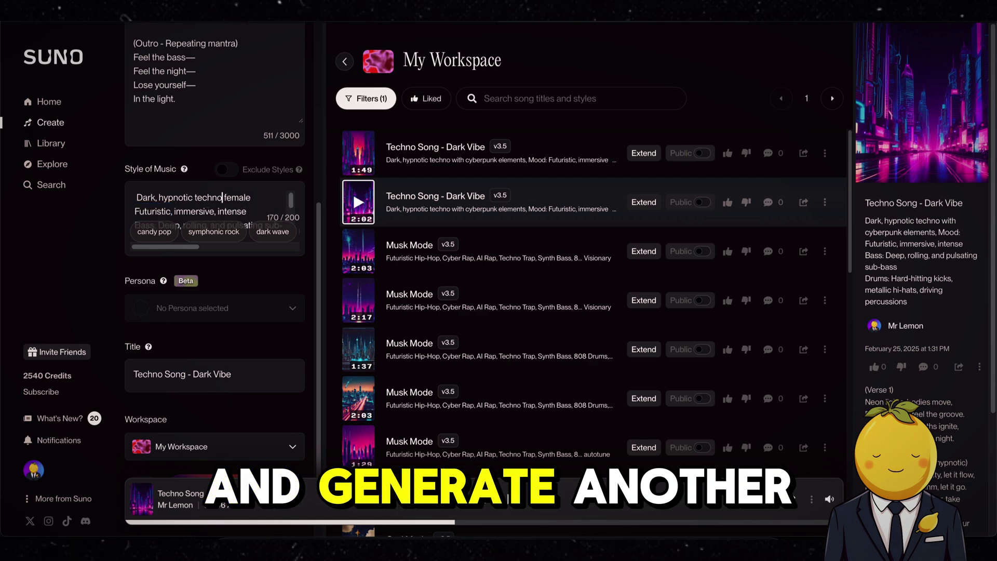
text(,)
key(End)
text(vocals)
scroll(273, 326, down, 1)
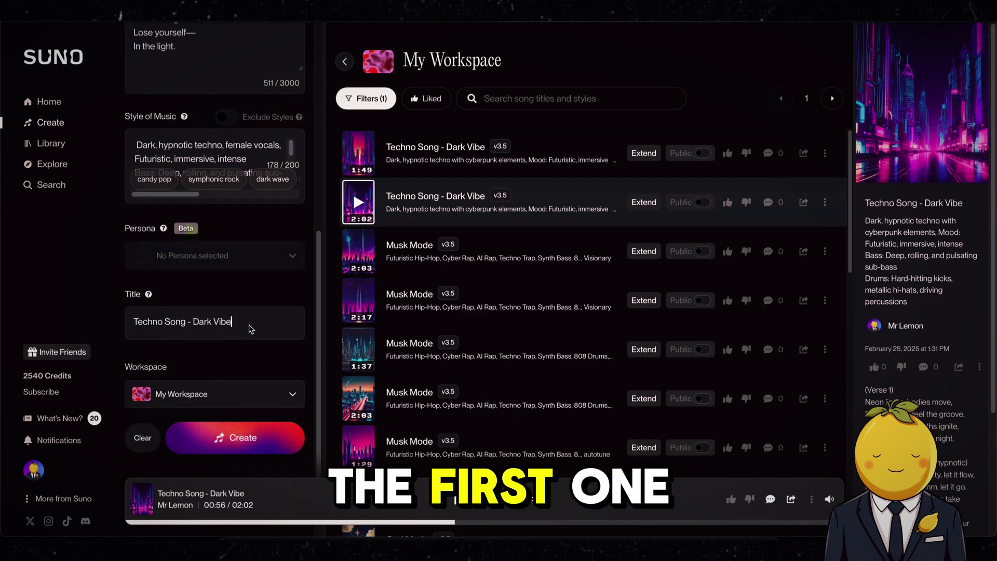
text(2)
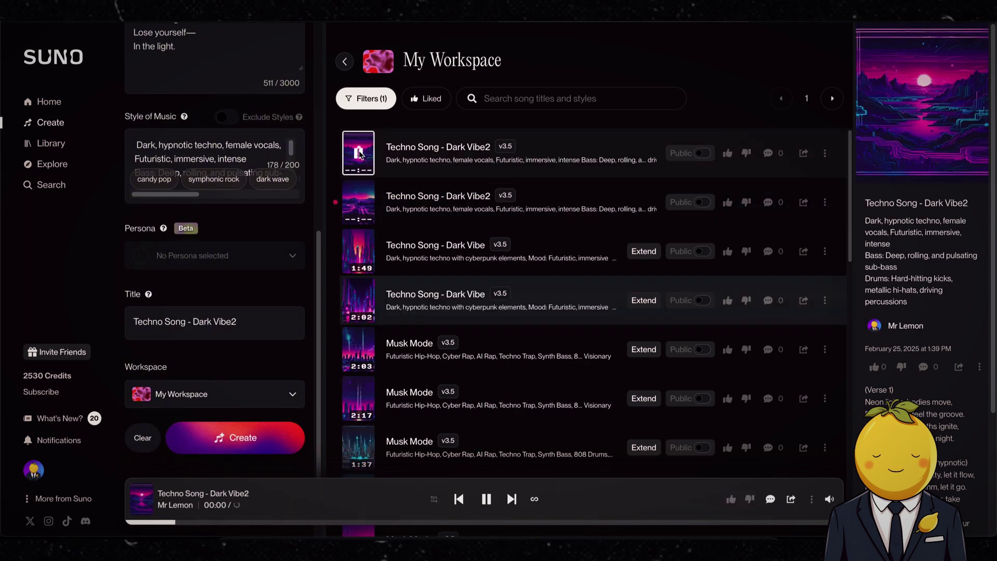
Step: Listen to the first Techno Song - Dark Vibe2 version, read through its lyrics and check its download option
key(XF86AudioLowerVolume)
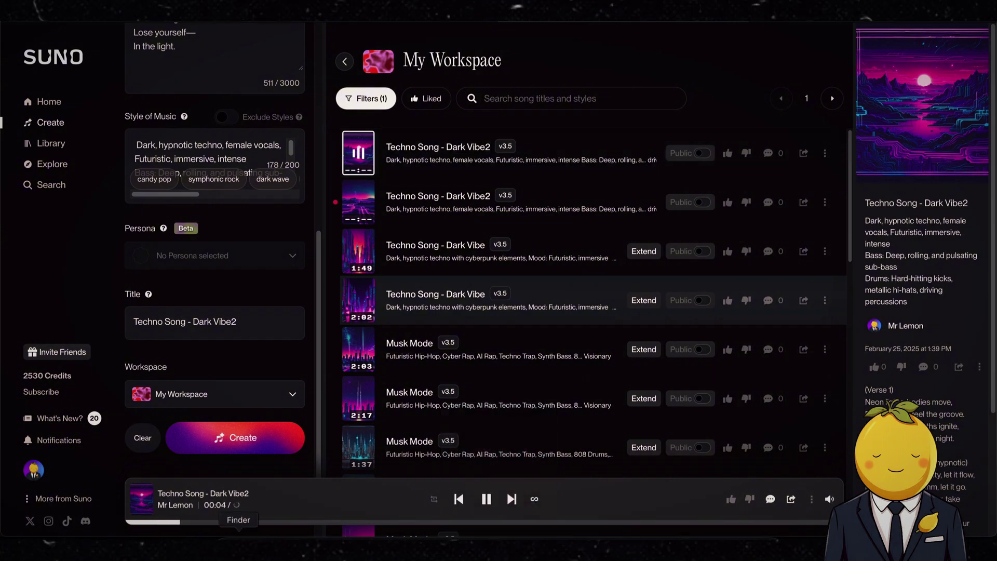
click(239, 539)
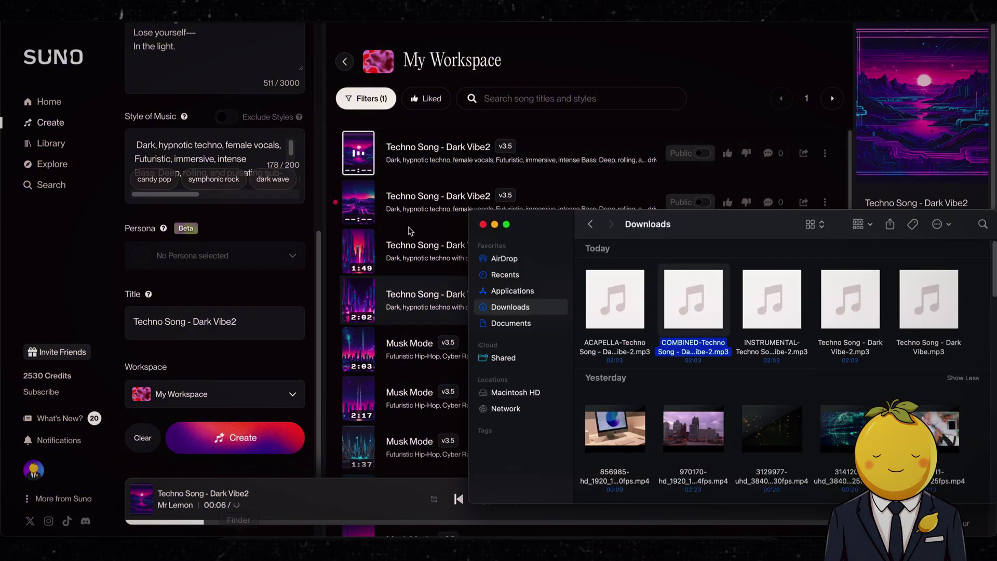
click(524, 132)
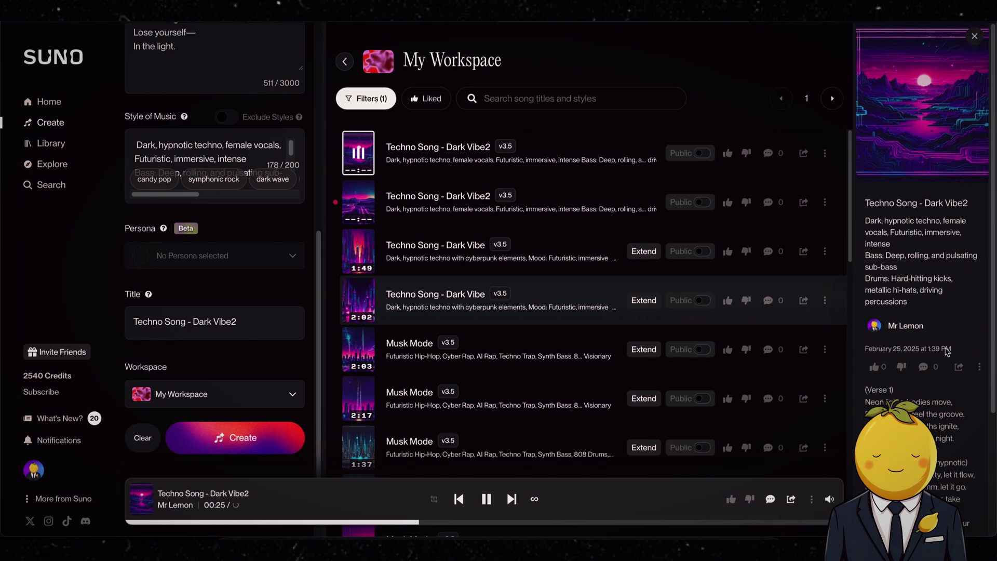
scroll(950, 407, down, 5)
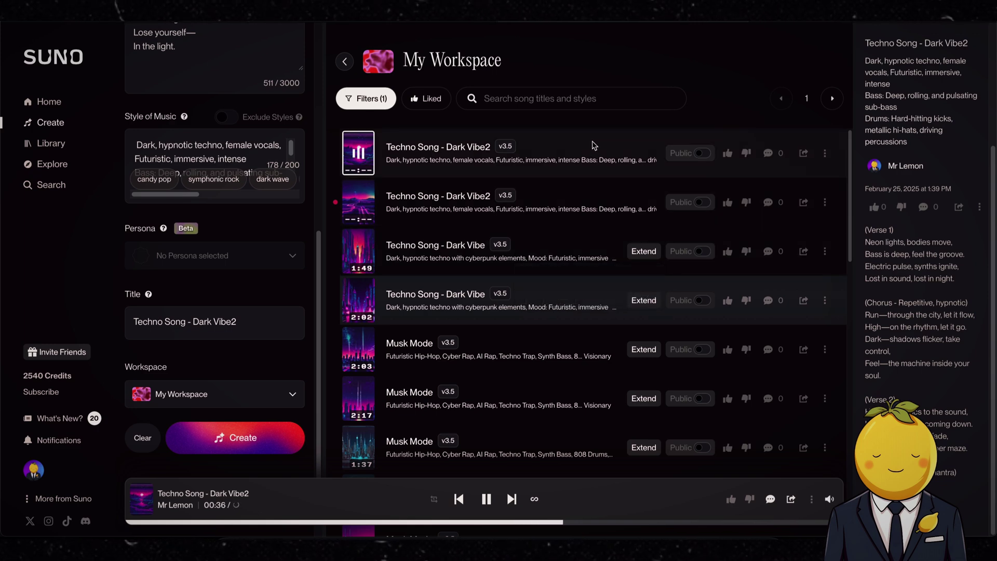
click(825, 152)
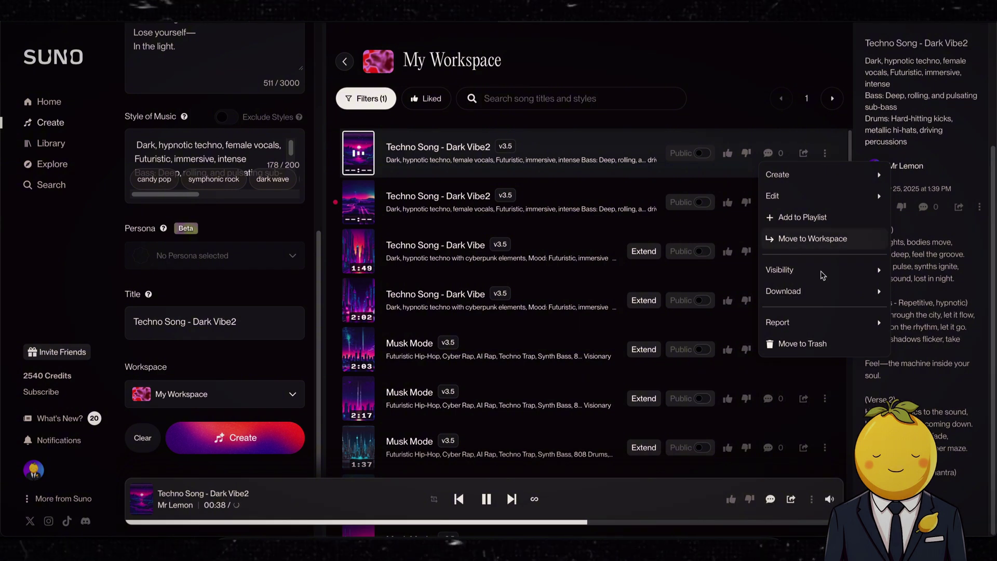
mouse_move(811, 299)
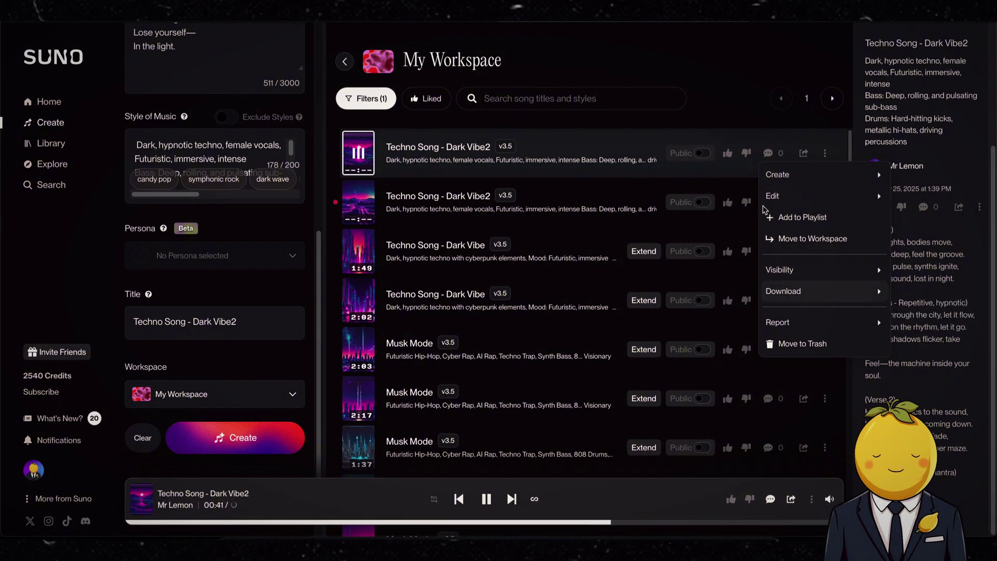
click(727, 97)
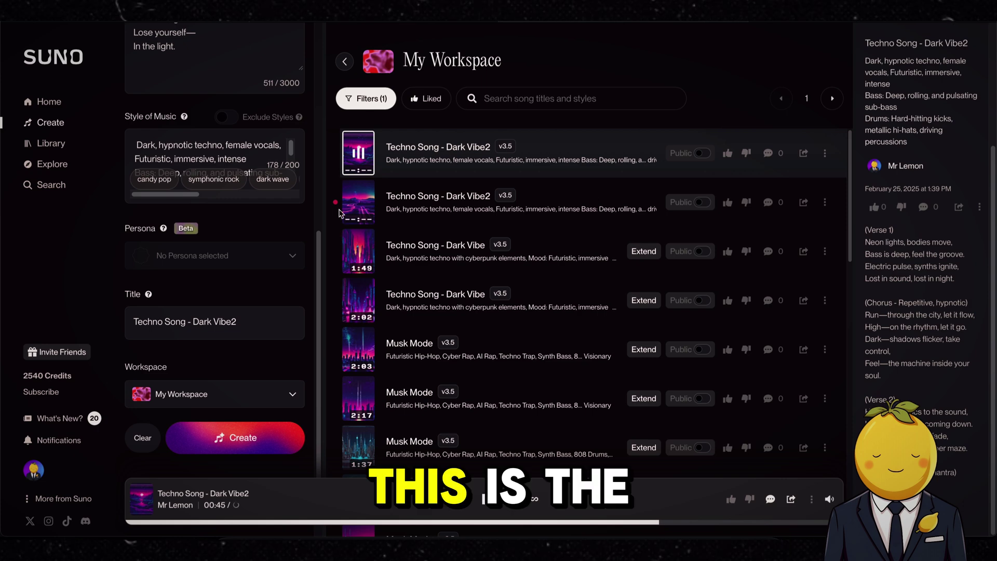
Step: Play the second Techno Song - Dark Vibe2 version and download the first version
click(360, 205)
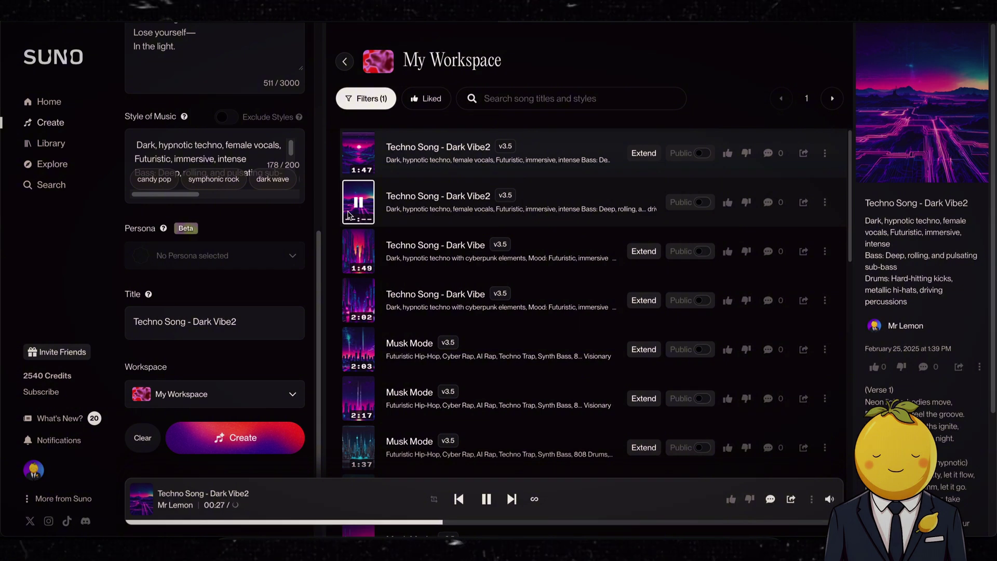
click(825, 153)
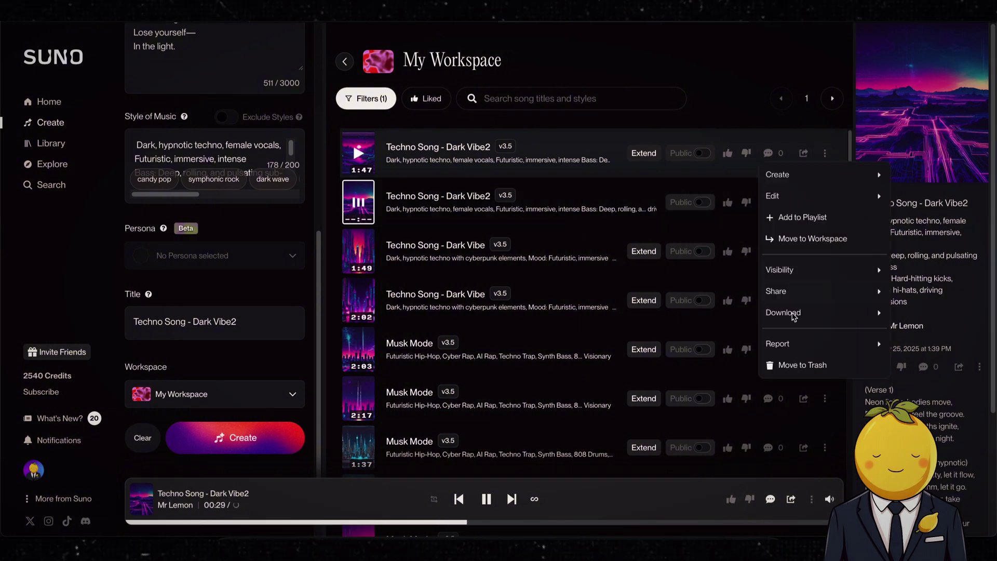
mouse_move(793, 316)
click(686, 314)
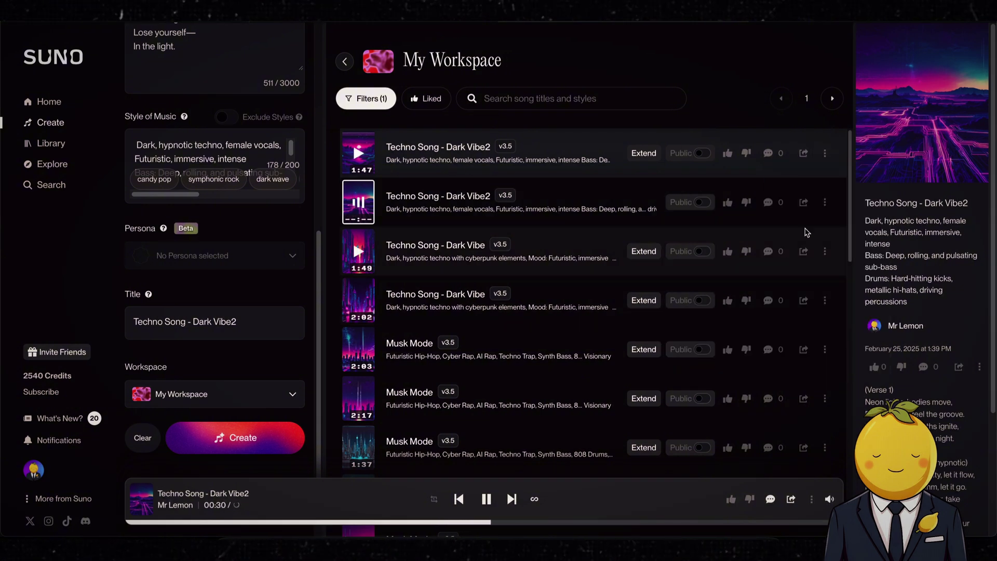
click(825, 202)
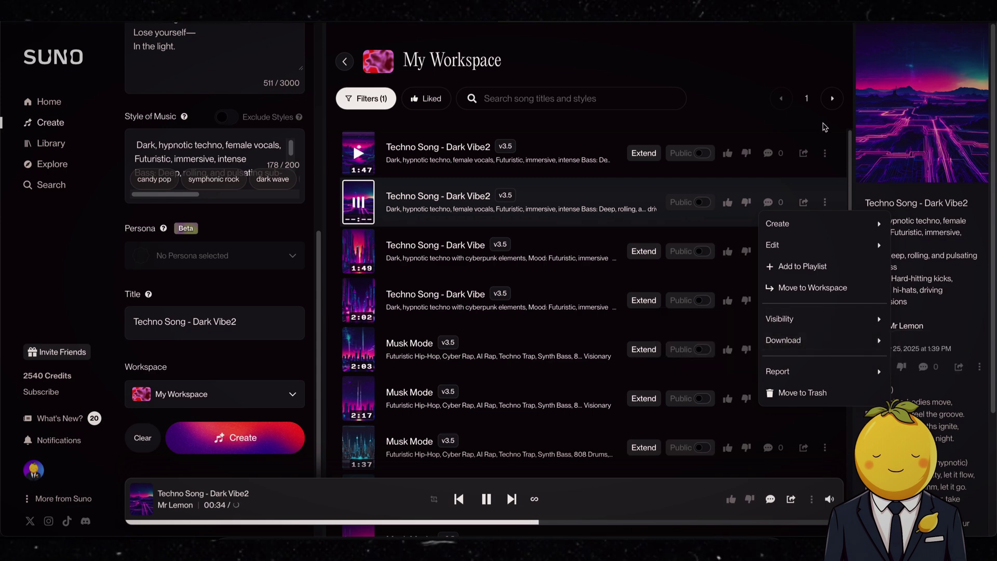
click(821, 127)
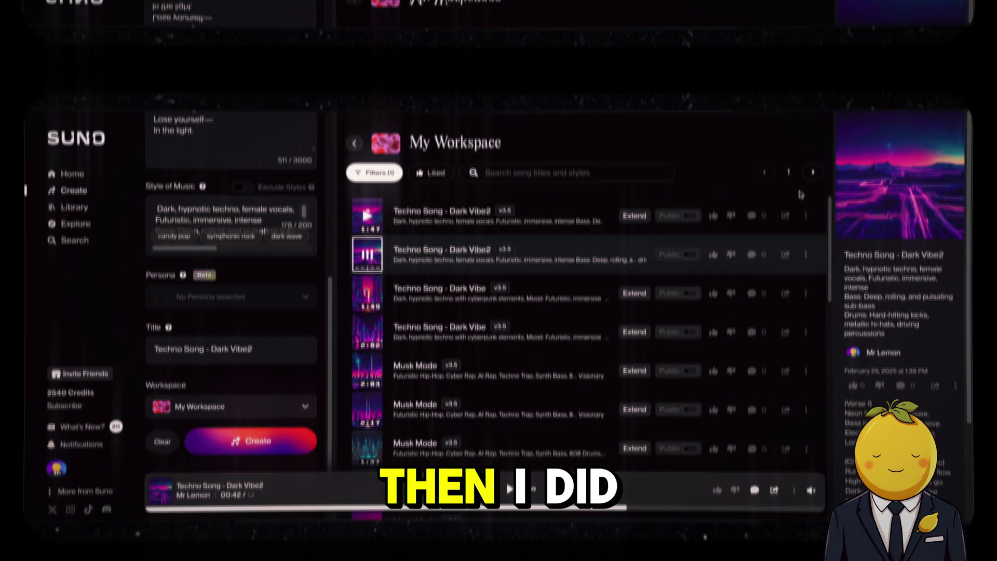
Step: In Jammable, upload Techno Song - Dark Vibe2-2, skip ahead through the converted cover and download its combined version
drag(615, 410, 394, 340)
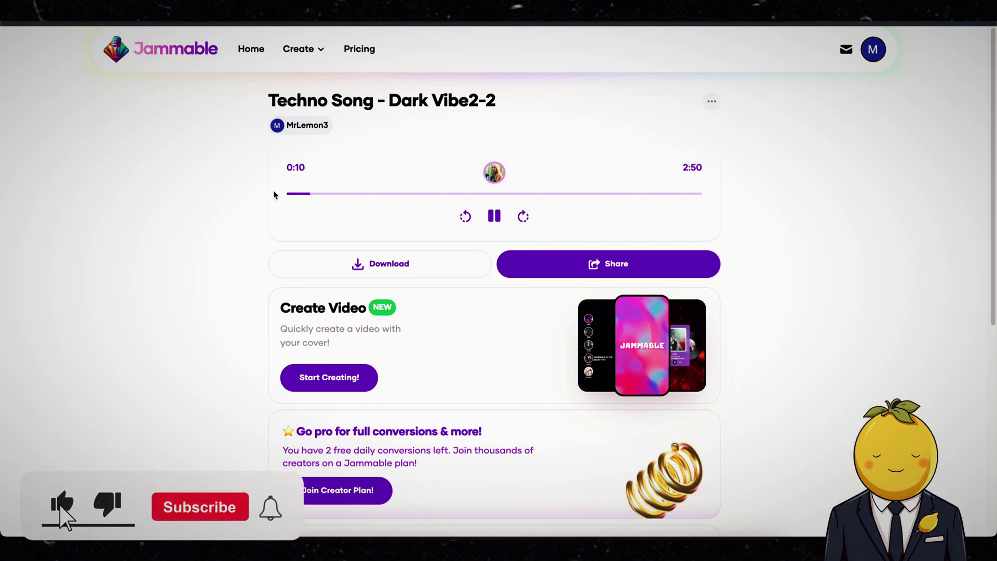
click(325, 193)
drag(324, 193, 347, 195)
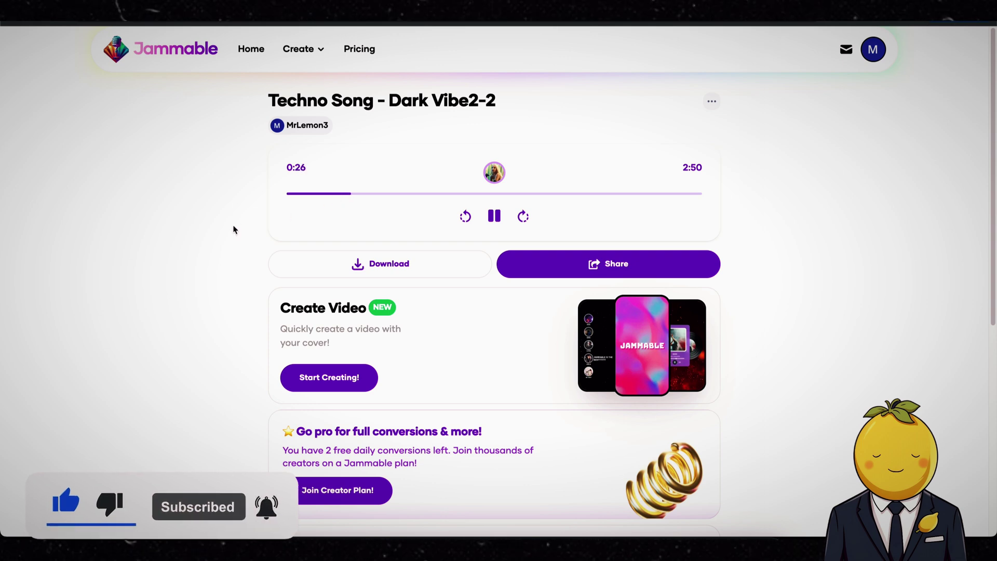
key(XF86AudioLowerVolume)
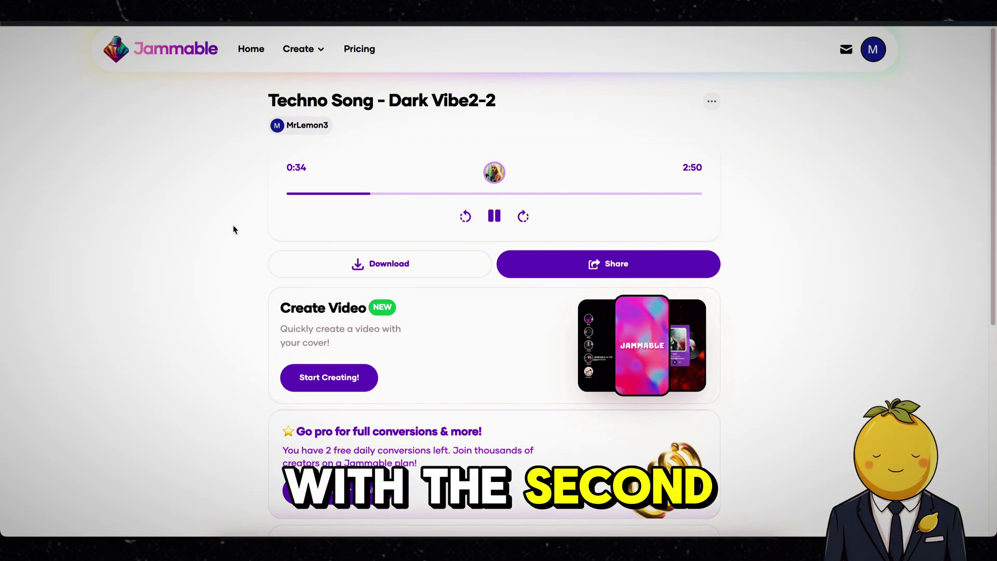
click(415, 274)
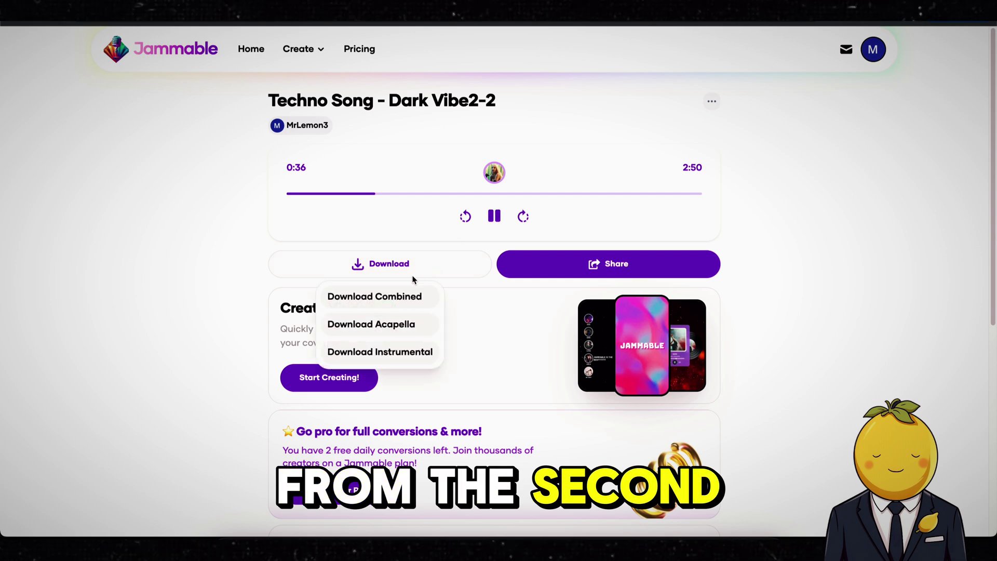
click(400, 294)
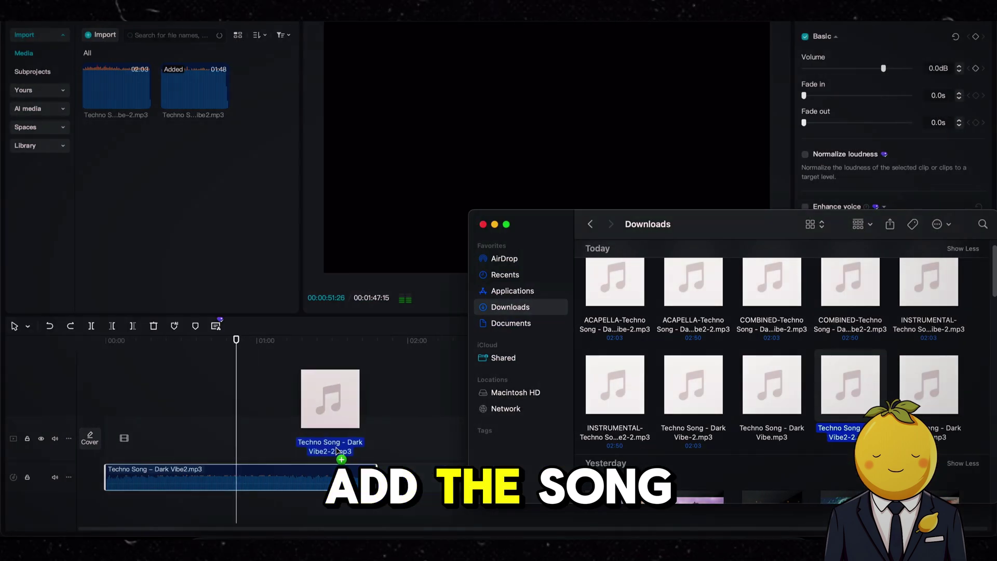
Step: In CapCut, replace the song on the timeline with Techno Song - Dark Vibe2-2.mp3 and play it from about 01:15
drag(322, 401, 132, 479)
click(271, 460)
key(Delete)
key(space)
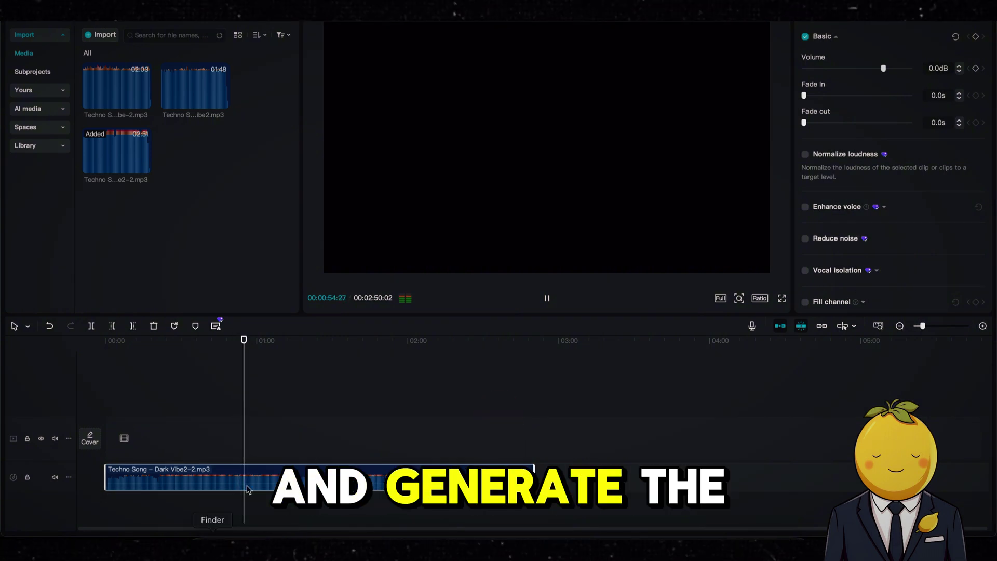
click(295, 347)
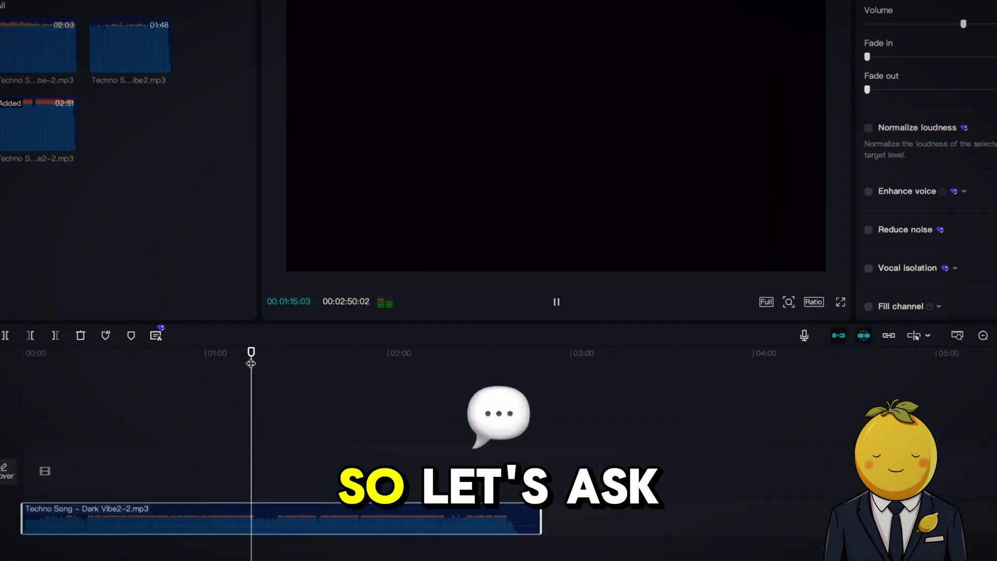
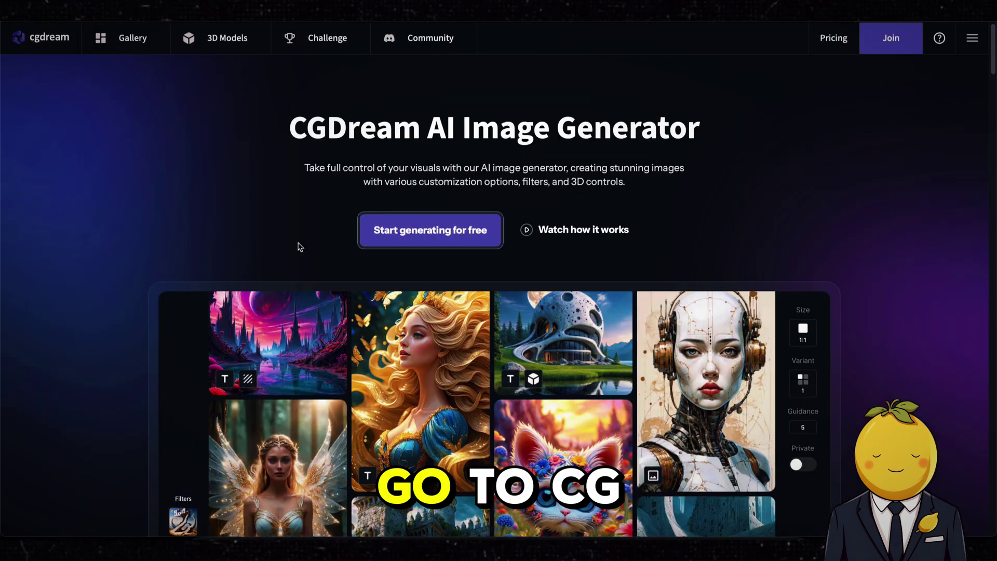
Step: In CGDream, enter the prompt beginning "Three attractive women in tailored black suits and ties" and apply the Woman Realistic and Fashion Casual filters
click(420, 230)
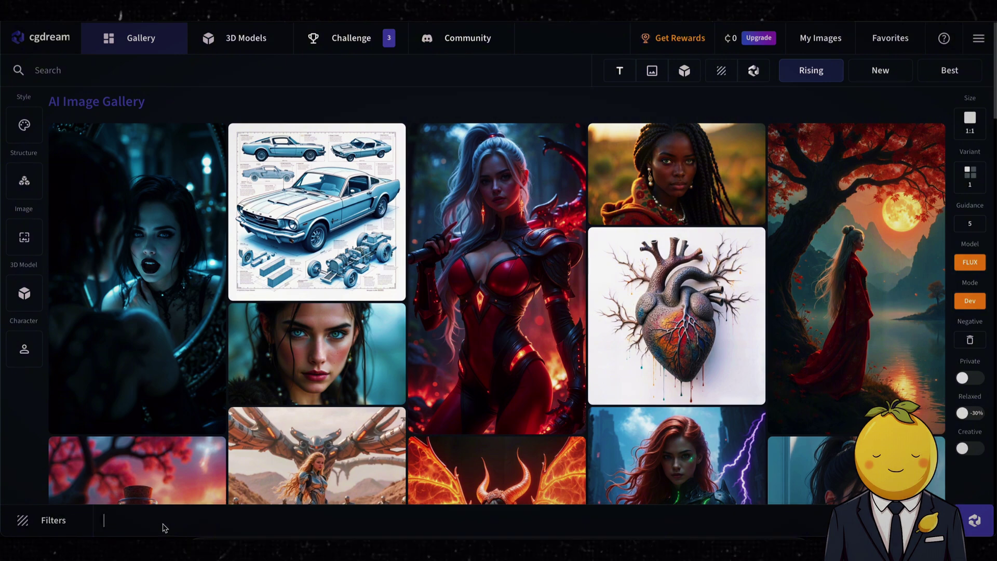
text(Three attractive women in tailored black suits and ties walk confidently down a futuristic alley. Their sharp features are illuminated by neon reflections. One wears sleek cyberpunk glasses, another has a high ponytail with glowing cybernetic implants, and the third smokes a digital vapor cigarette. They exude power, mystery, and style.)
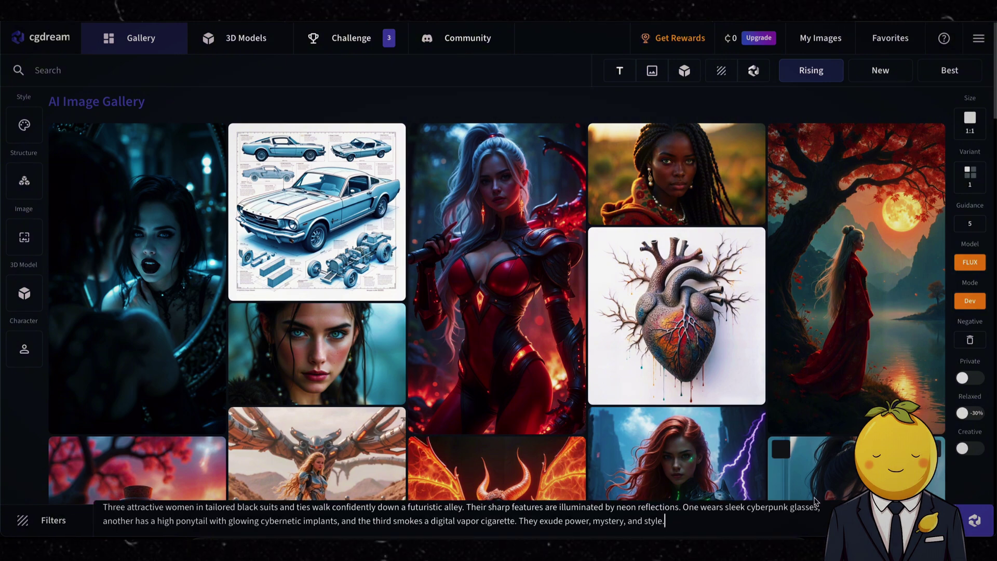
click(44, 525)
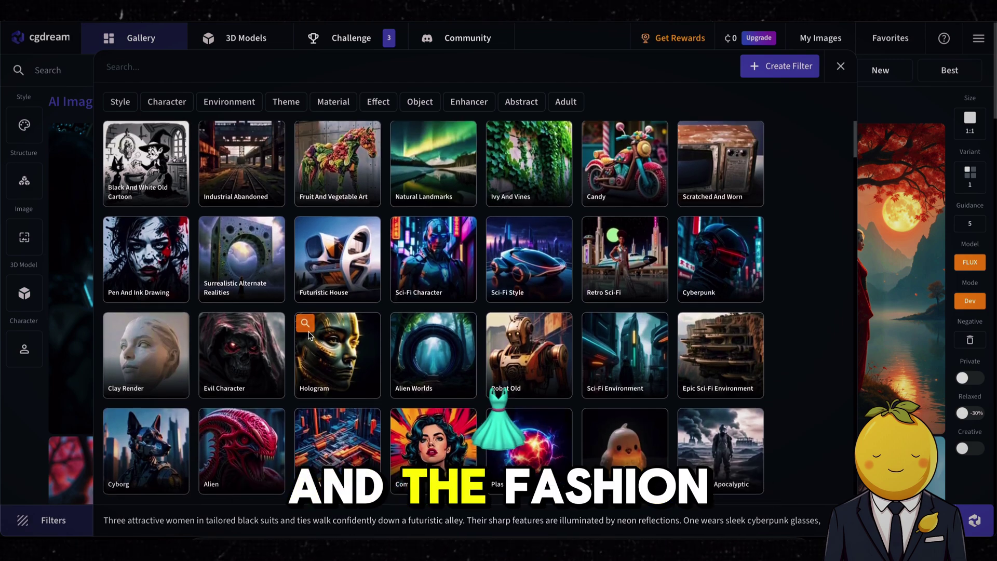
scroll(310, 335, down, 15)
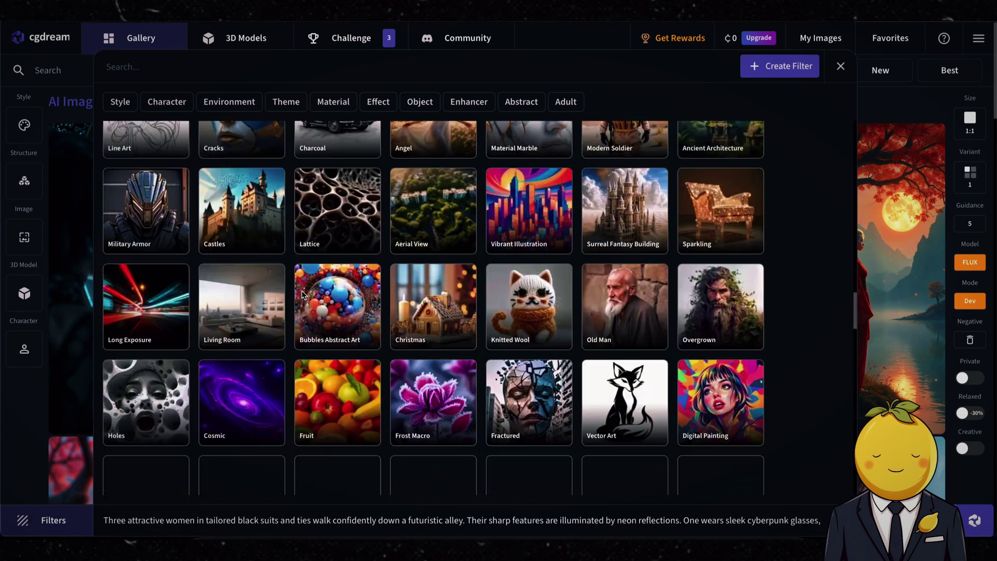
scroll(312, 291, down, 5)
click(426, 257)
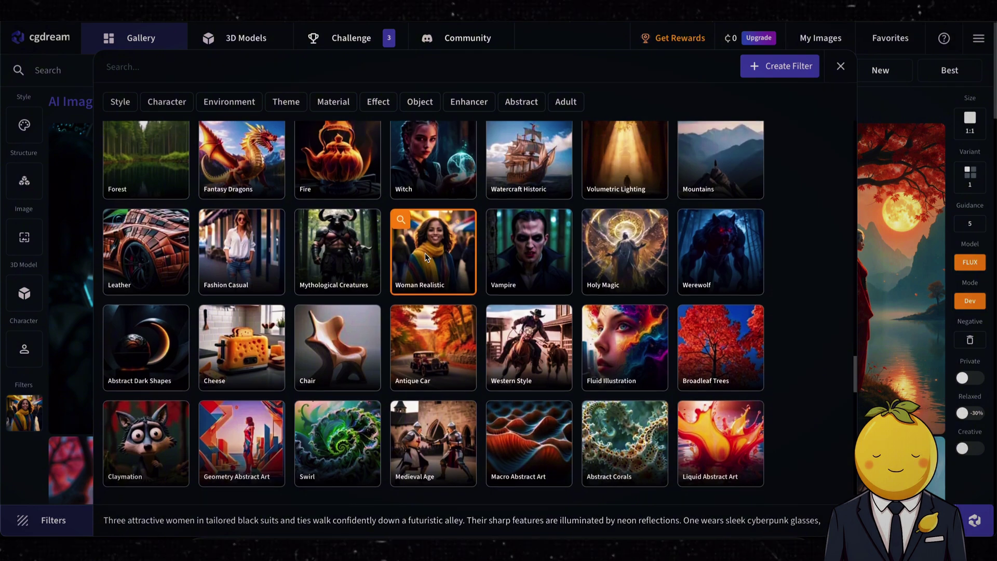
scroll(425, 256, down, 4)
scroll(246, 233, up, 4)
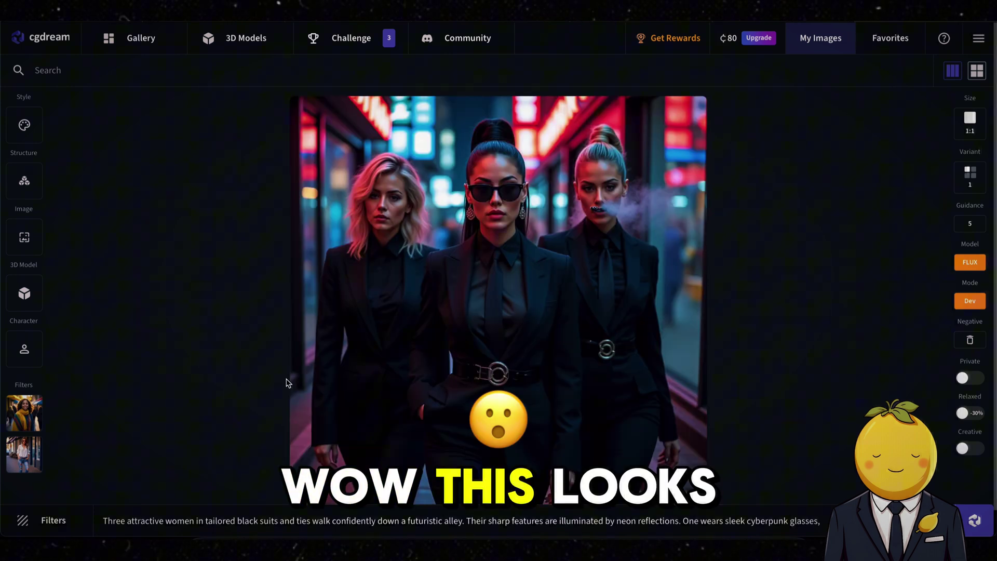
Step: Set the image aspect ratio to 16:9 and generate the image of the three women again
mouse_move(294, 370)
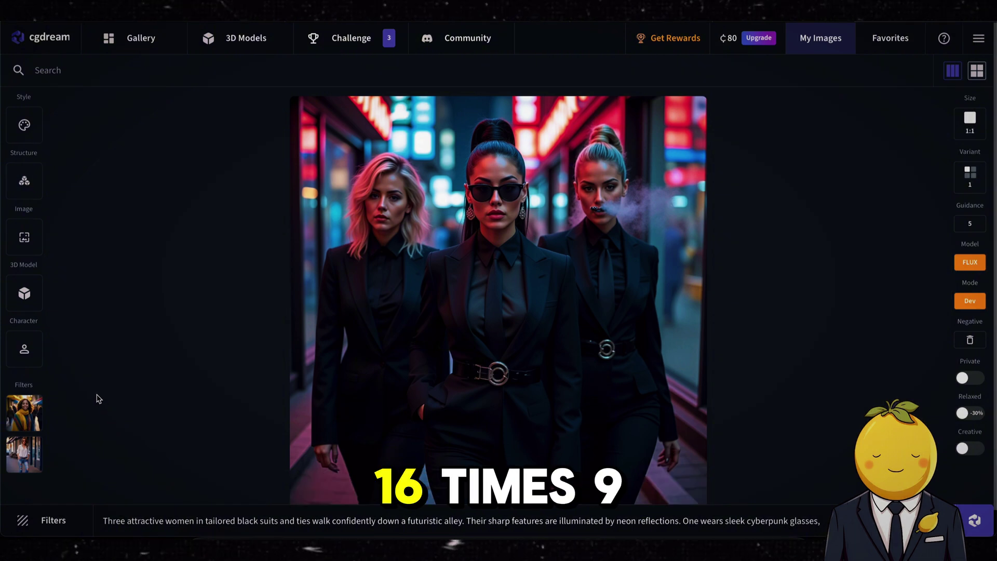
click(976, 118)
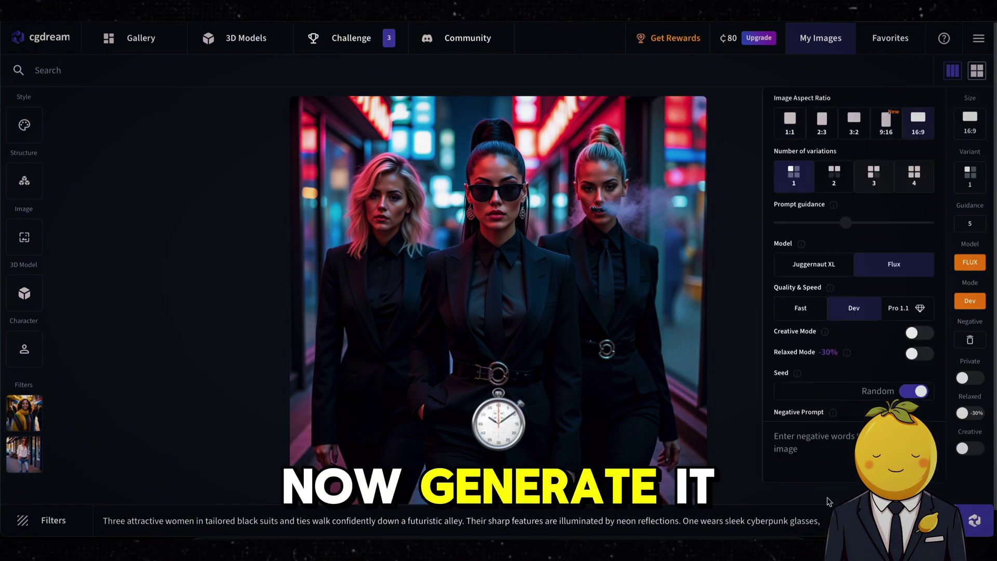
click(975, 520)
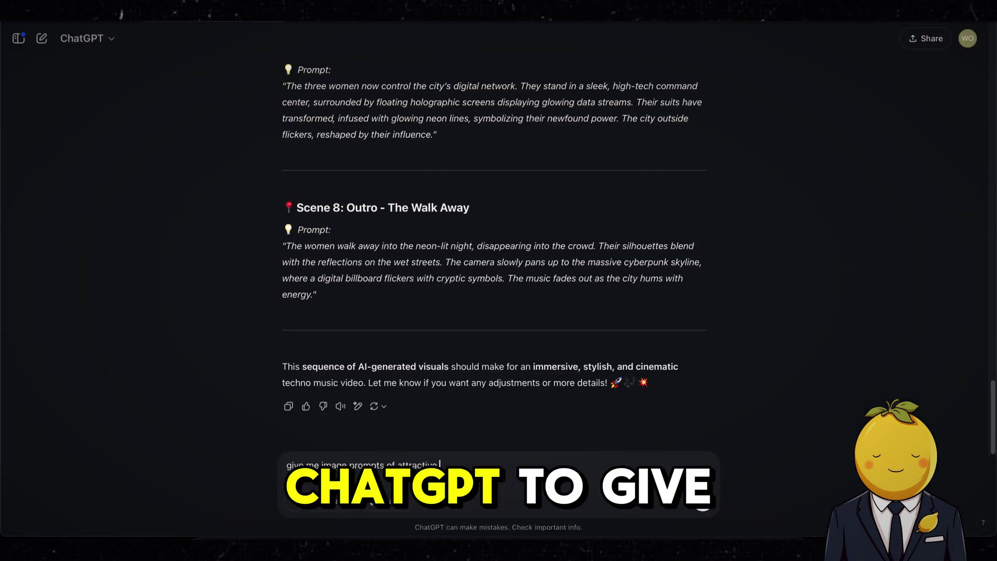
Step: In ChatGPT, ask "give me image prompts of attractive women in suit and tie"
text(women in suit and tie)
key(Return)
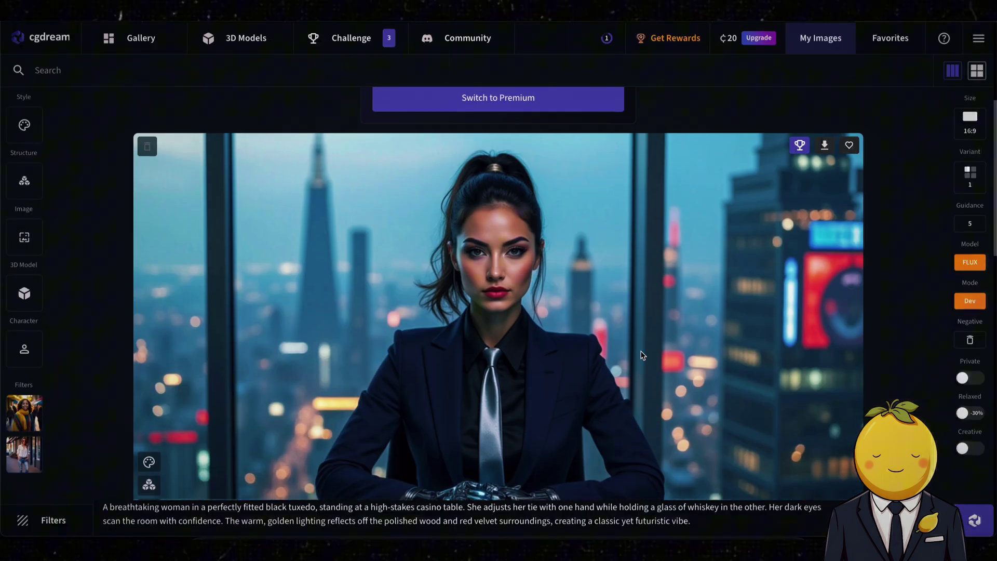
Step: Switch back to CGDream and look through the generated images of women in suits
scroll(643, 356, down, 3)
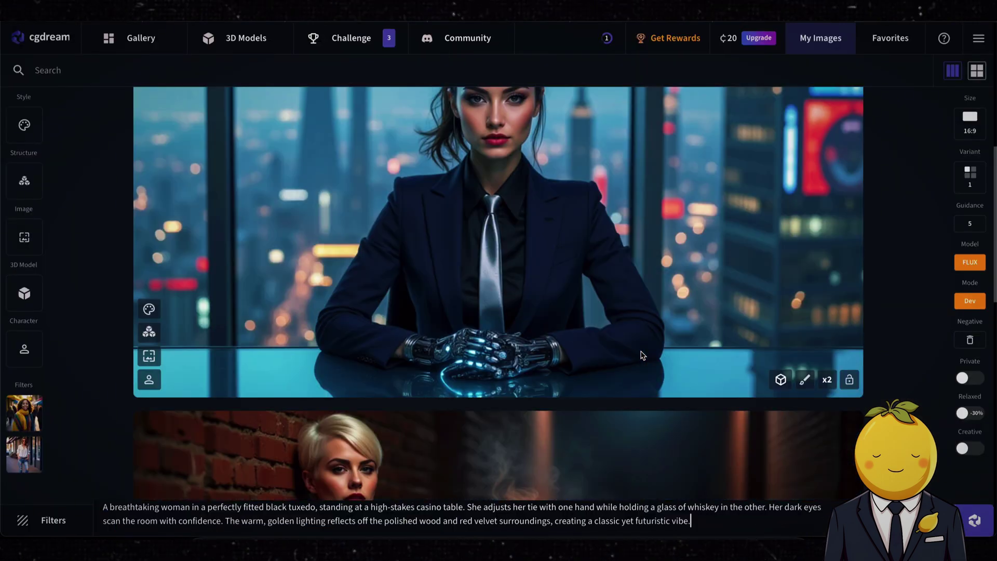
scroll(641, 351, down, 5)
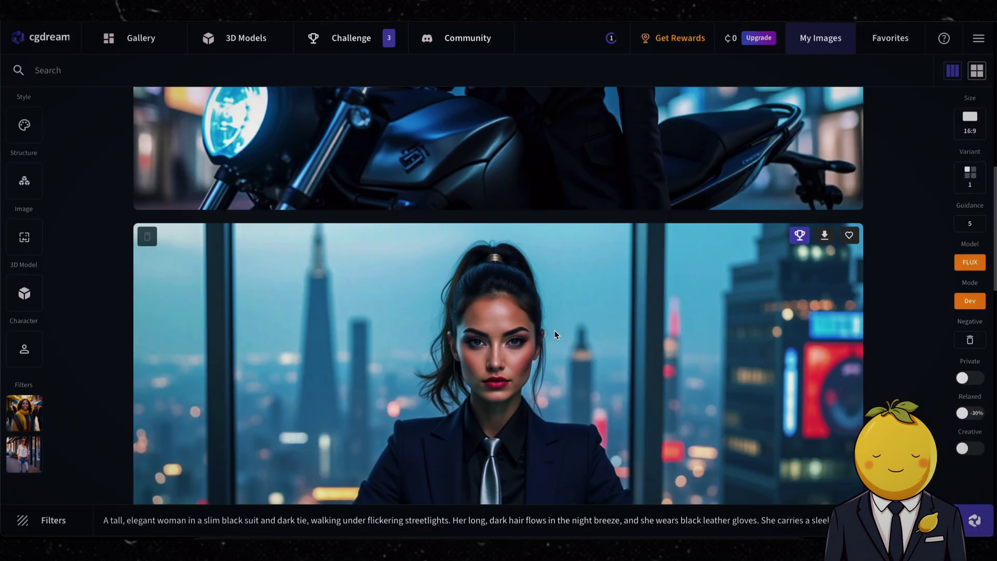
scroll(554, 335, down, 3)
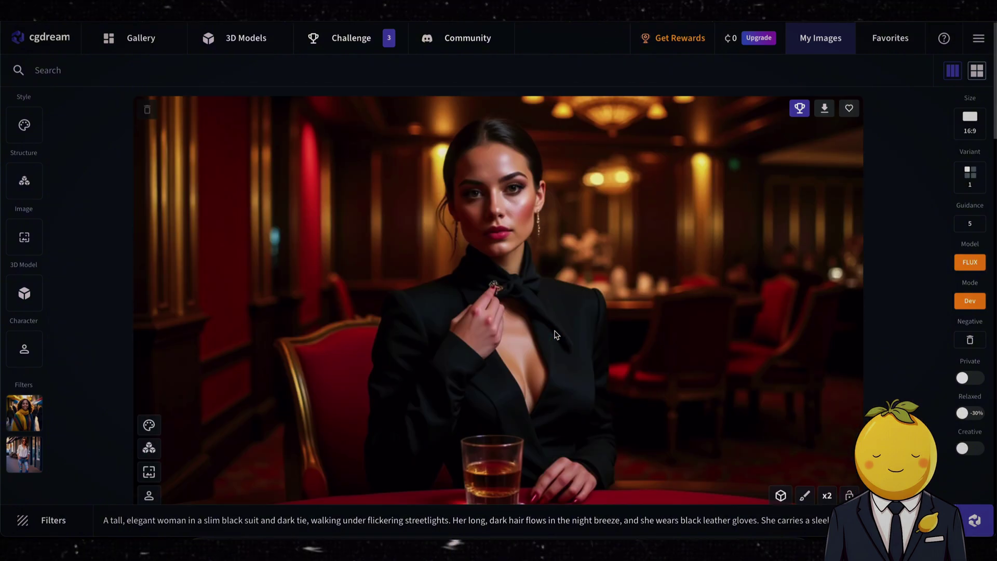
scroll(555, 335, down, 1)
scroll(557, 335, down, 20)
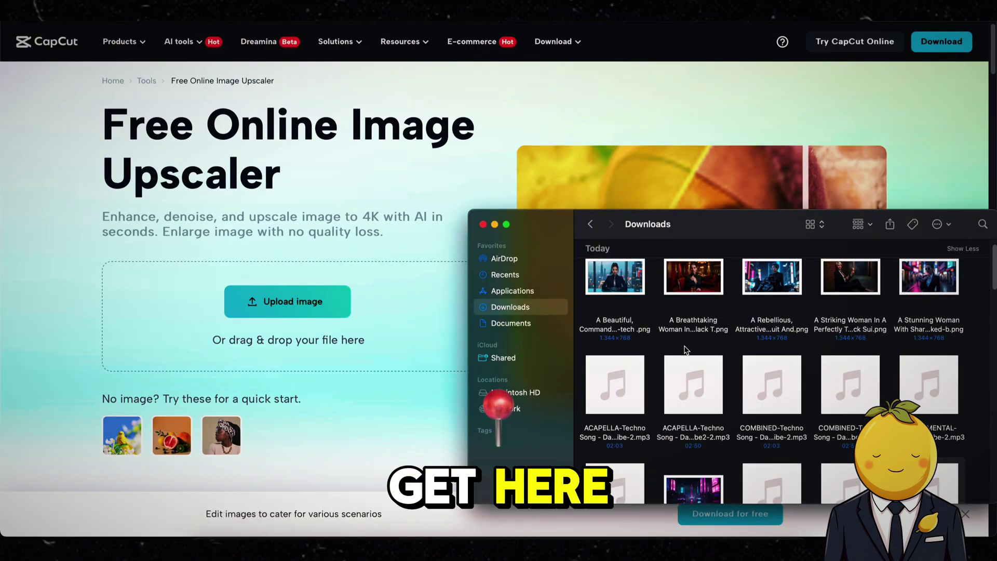
Step: Upscale the "A Breathtaking Woman" image to 4k in the online image upscaler and download the result
drag(694, 298, 360, 284)
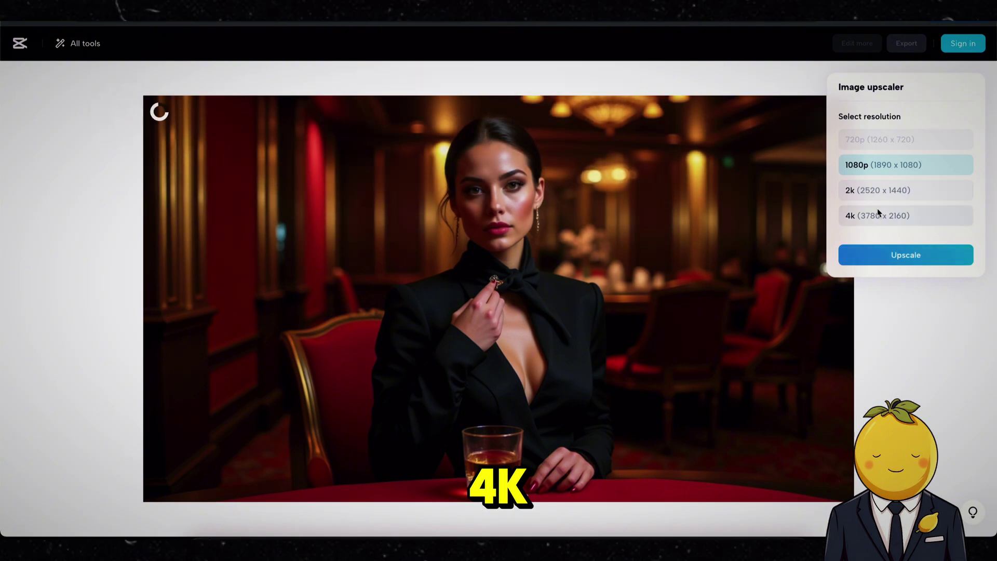
click(894, 251)
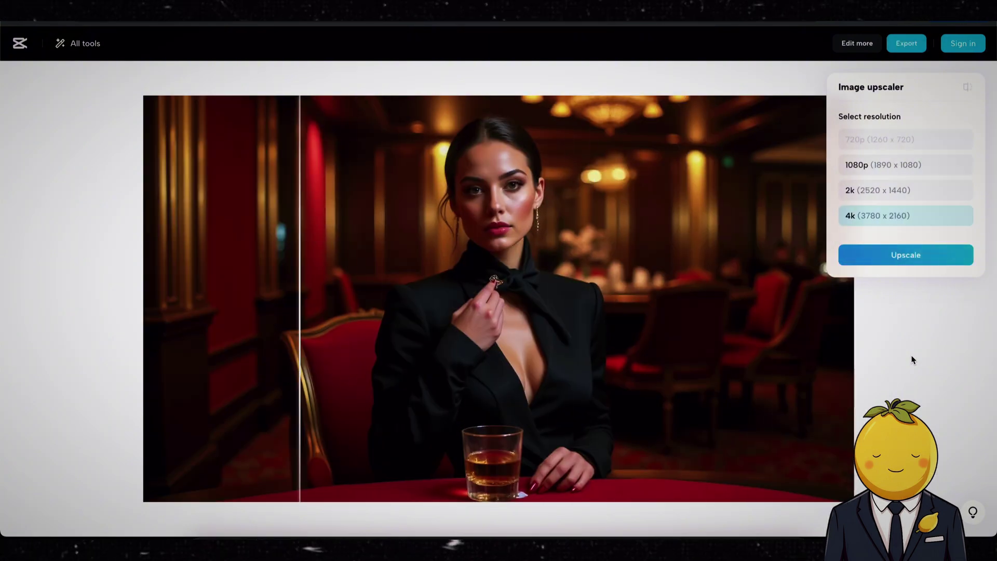
mouse_move(614, 345)
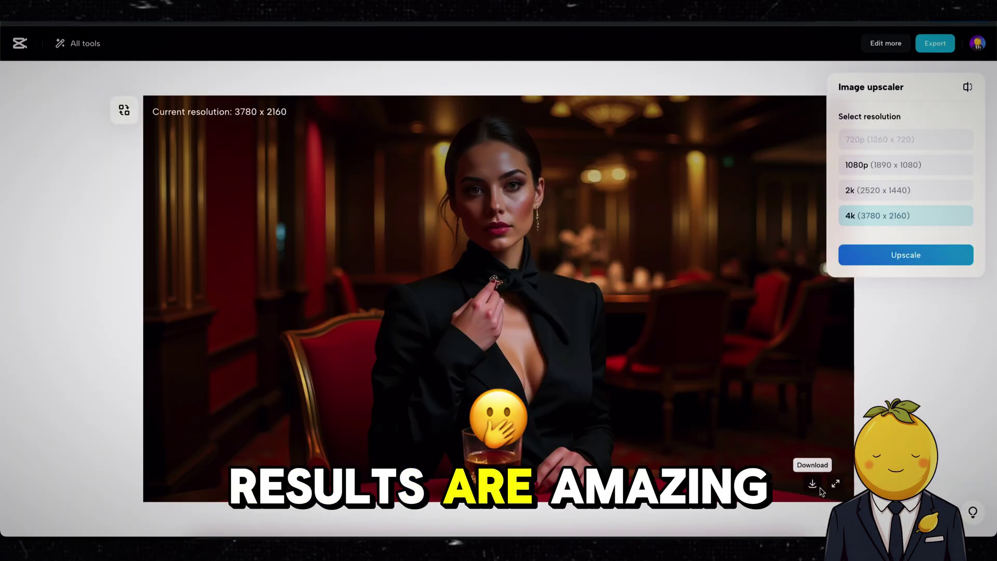
click(813, 484)
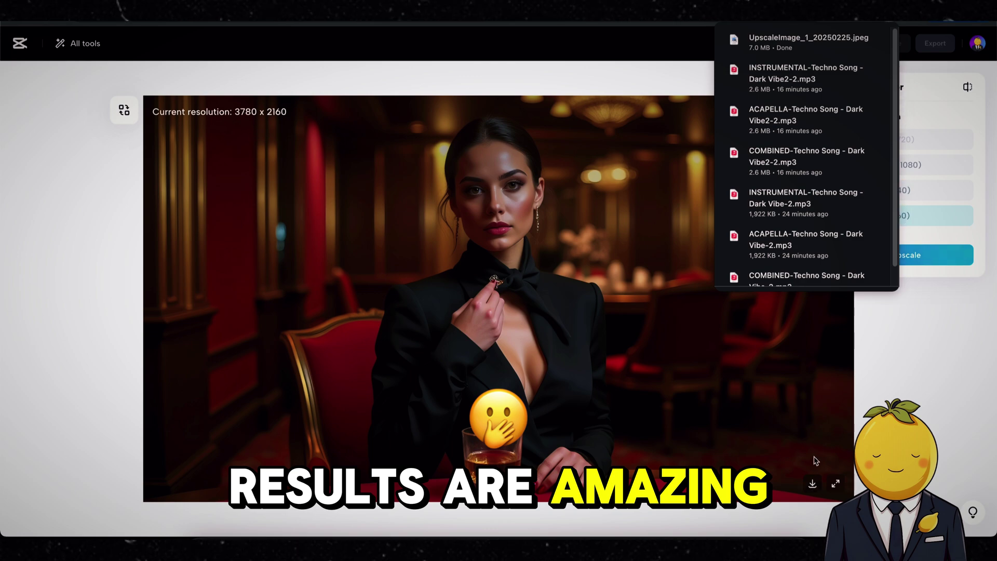
click(914, 366)
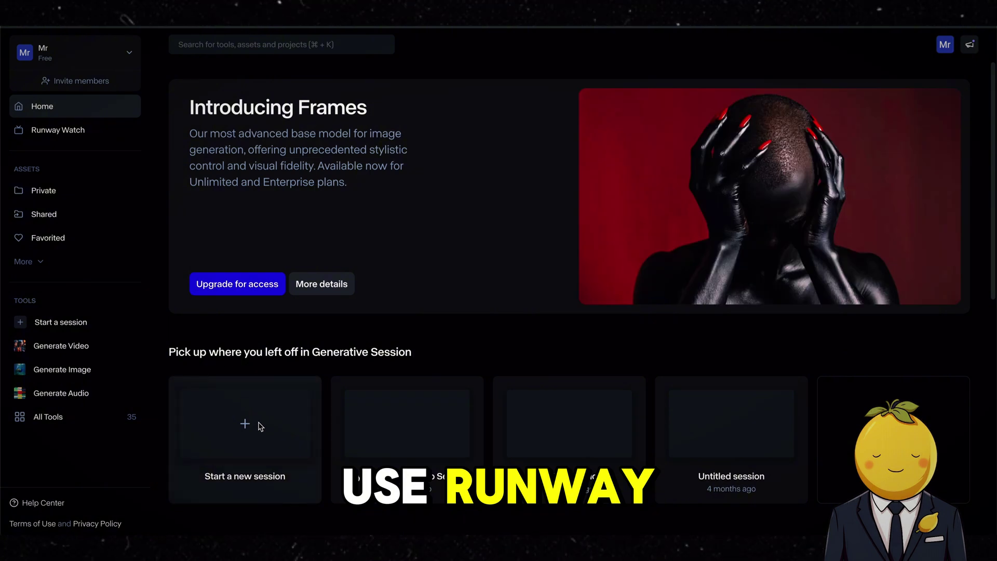
Step: In Runway, generate a 5-second Turbo video from UpscaleImage_1_20250225.jpeg in a new Generative Session and download it
scroll(260, 426, down, 6)
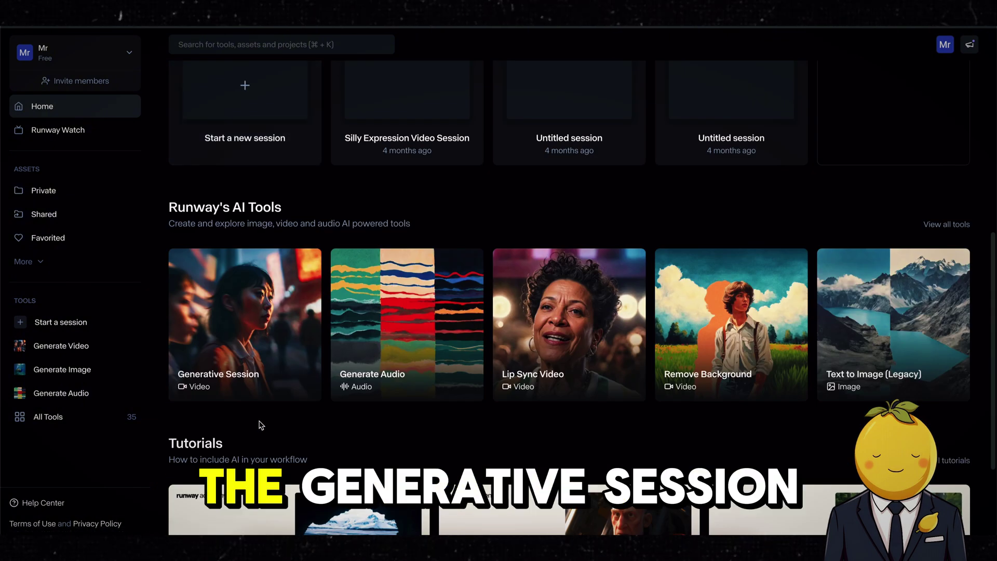
click(252, 290)
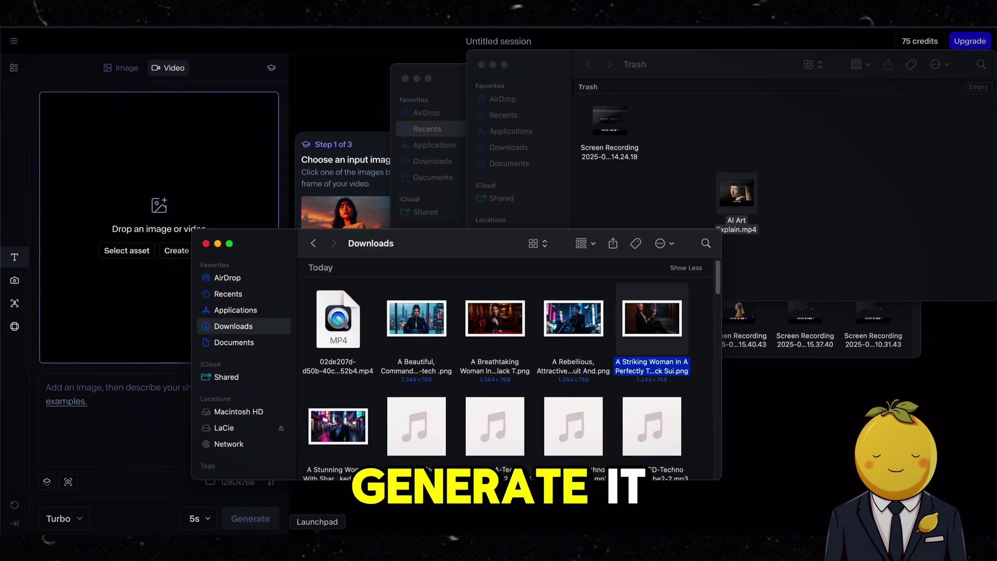
scroll(621, 390, down, 5)
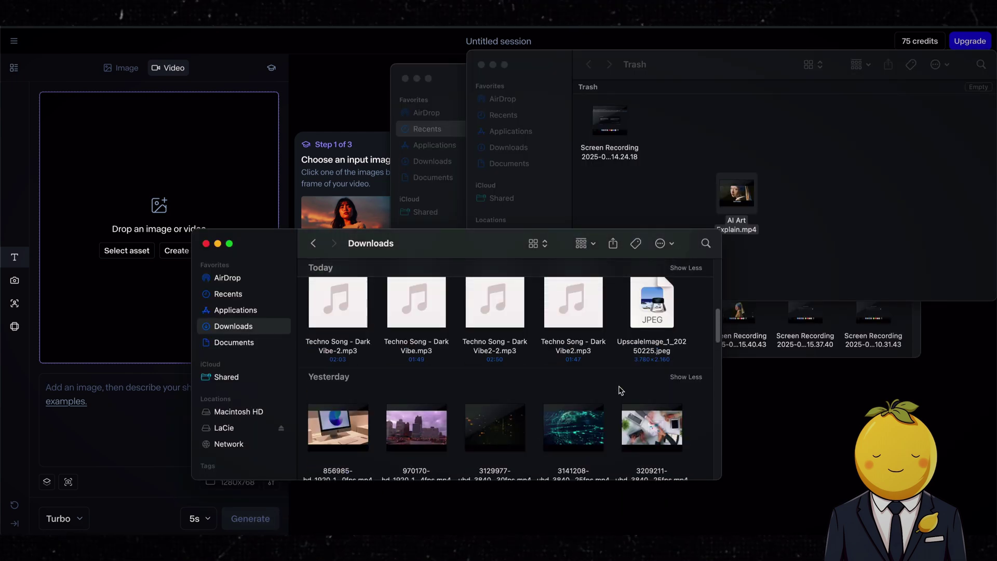
drag(653, 338, 138, 224)
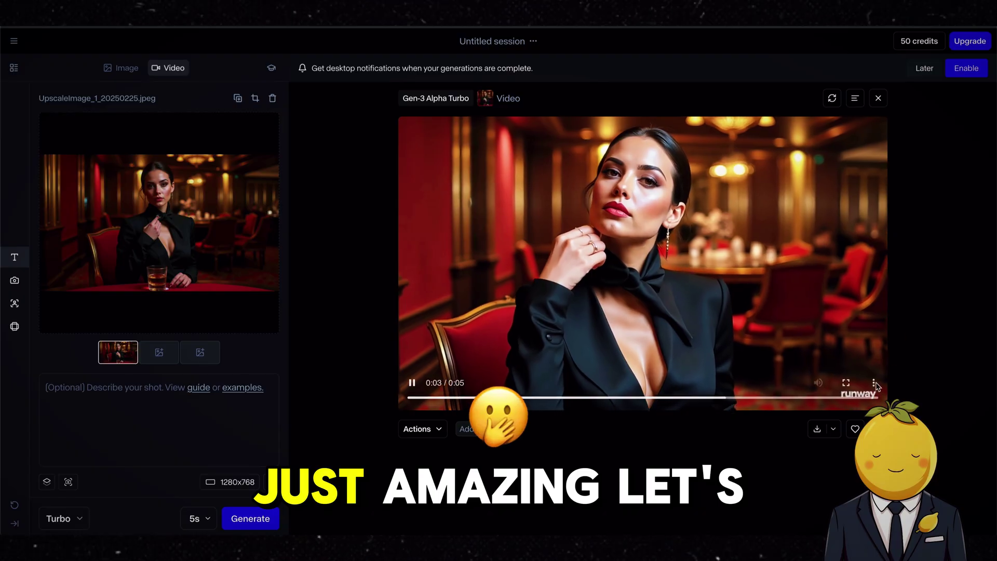
click(817, 432)
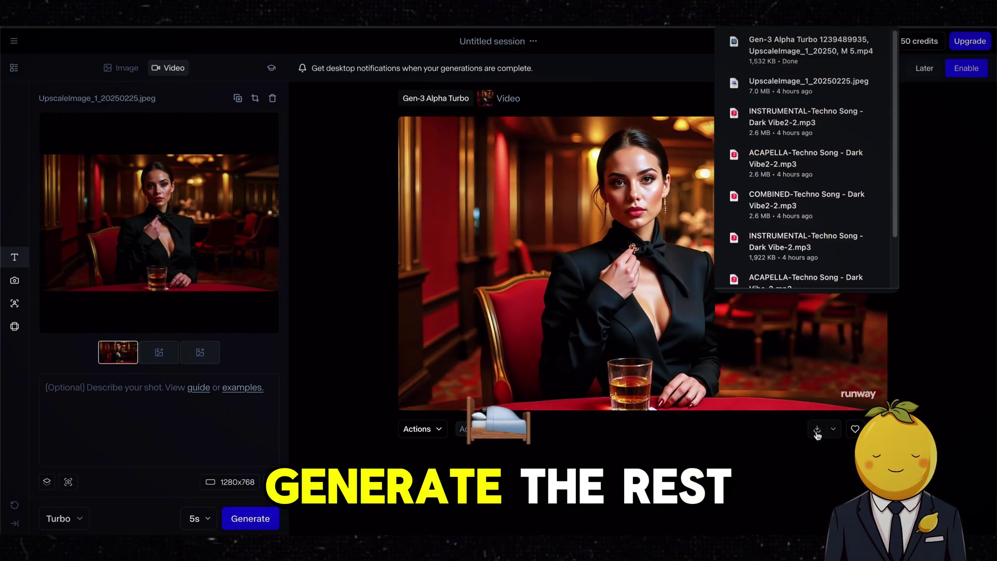
Step: Generate 5-second Turbo videos from the "A Beautiful, Commanding Woman" and "A Striking Woman" images
drag(800, 45, 175, 227)
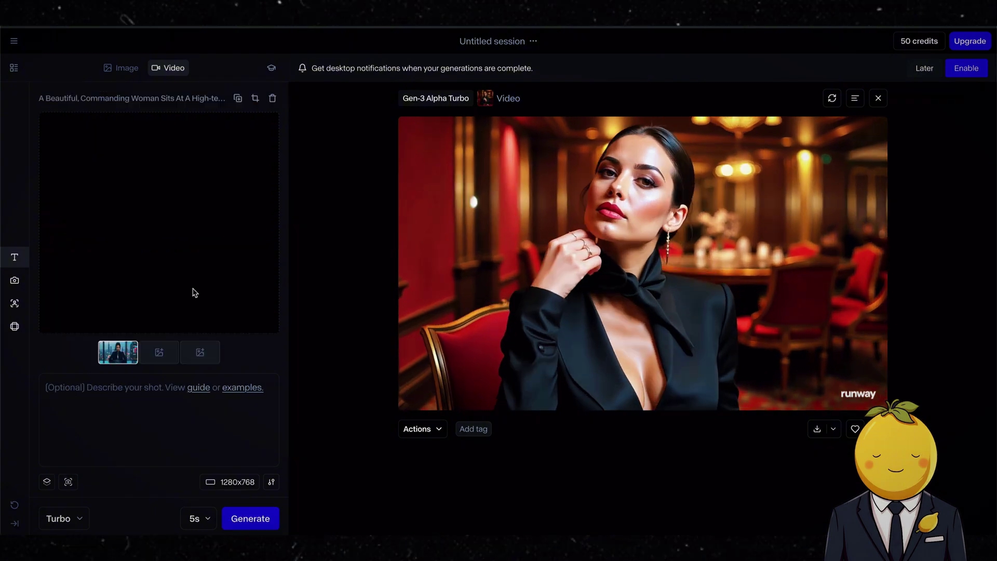
click(250, 519)
click(273, 99)
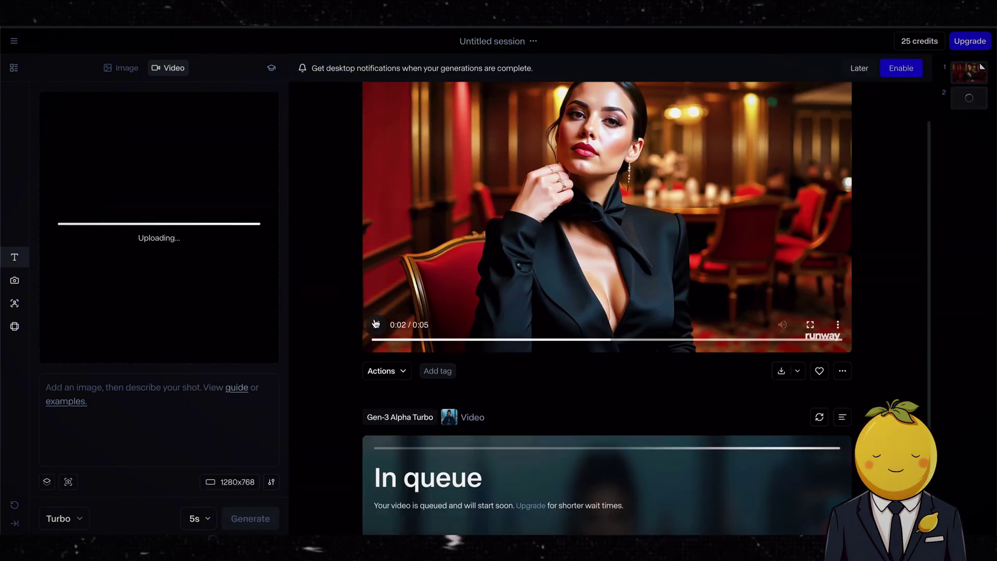
scroll(376, 324, down, 3)
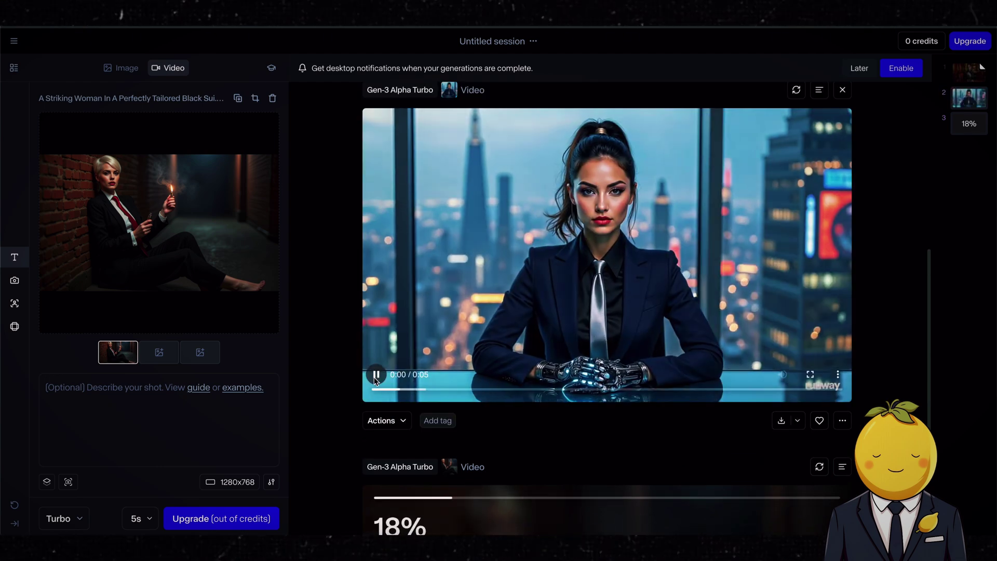
scroll(307, 404, down, 4)
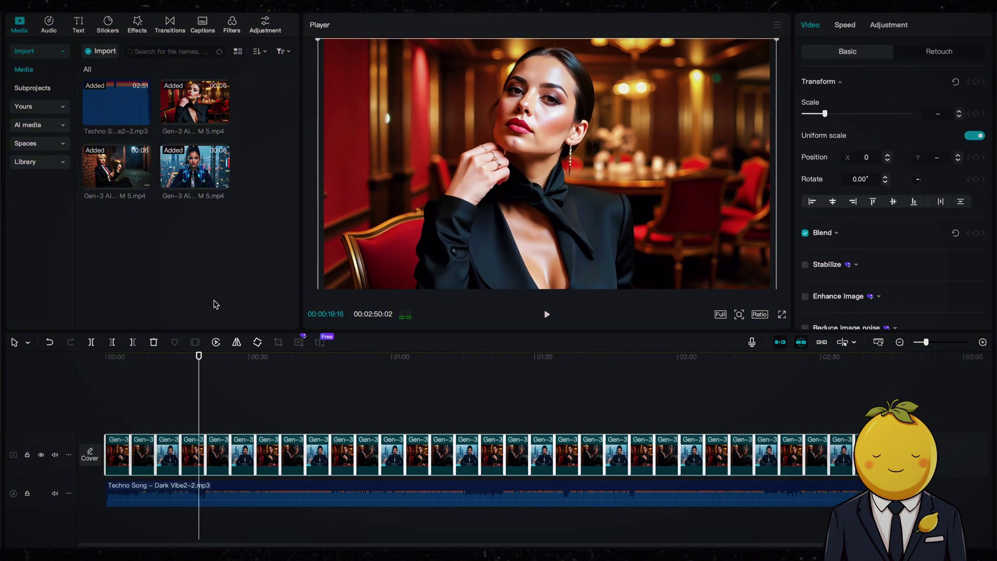
Step: In the CapCut editor, merge all the duplicated video clips into a compound clip and apply the Depth Scanner light effect to it
right_click(249, 460)
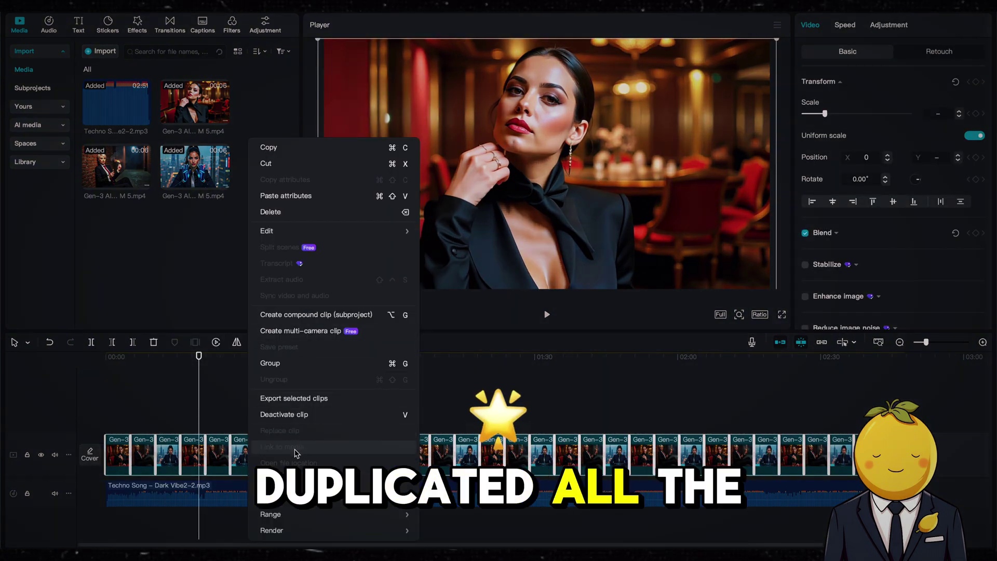
click(286, 323)
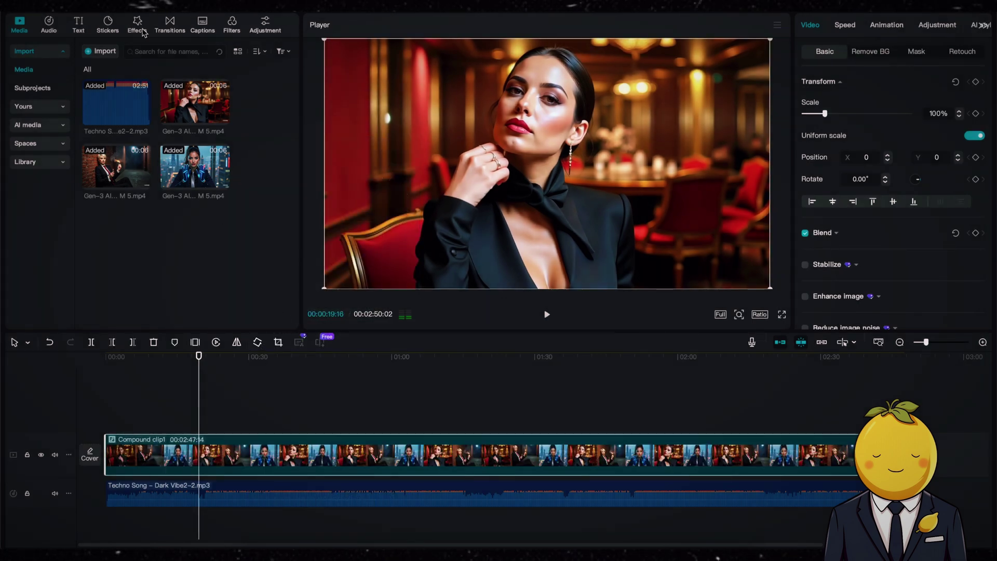
click(144, 33)
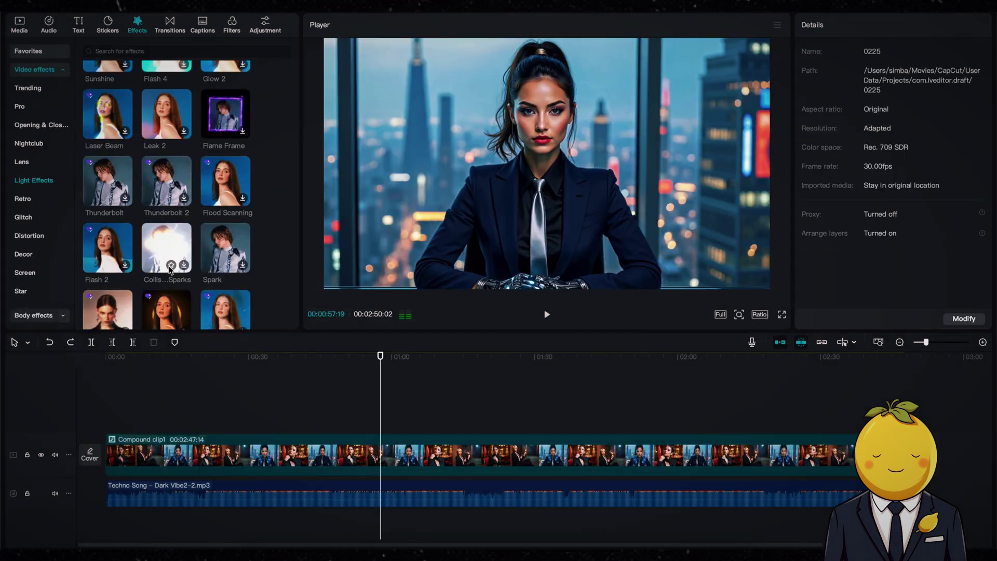
scroll(139, 204, up, 2)
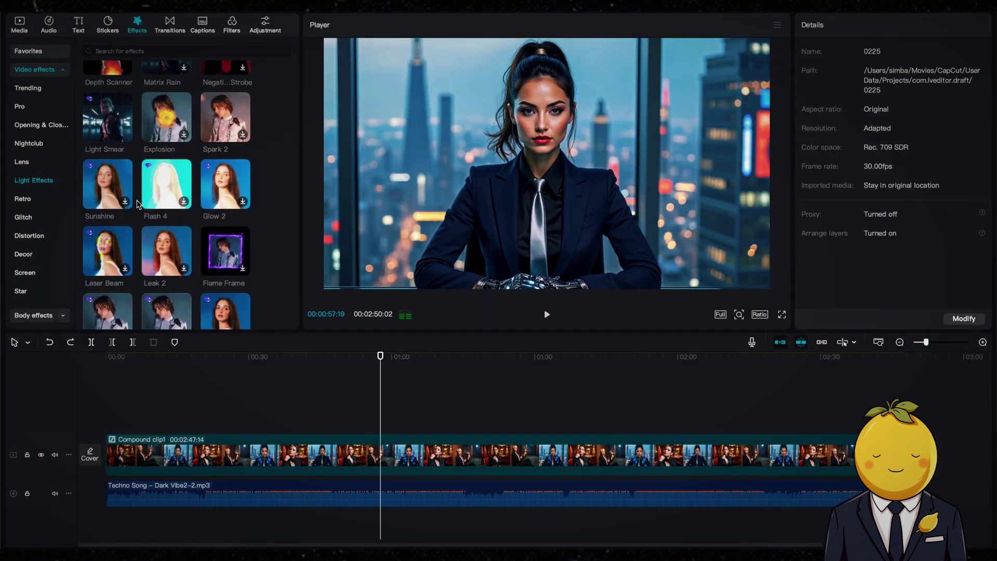
scroll(113, 169, up, 1)
scroll(113, 164, up, 2)
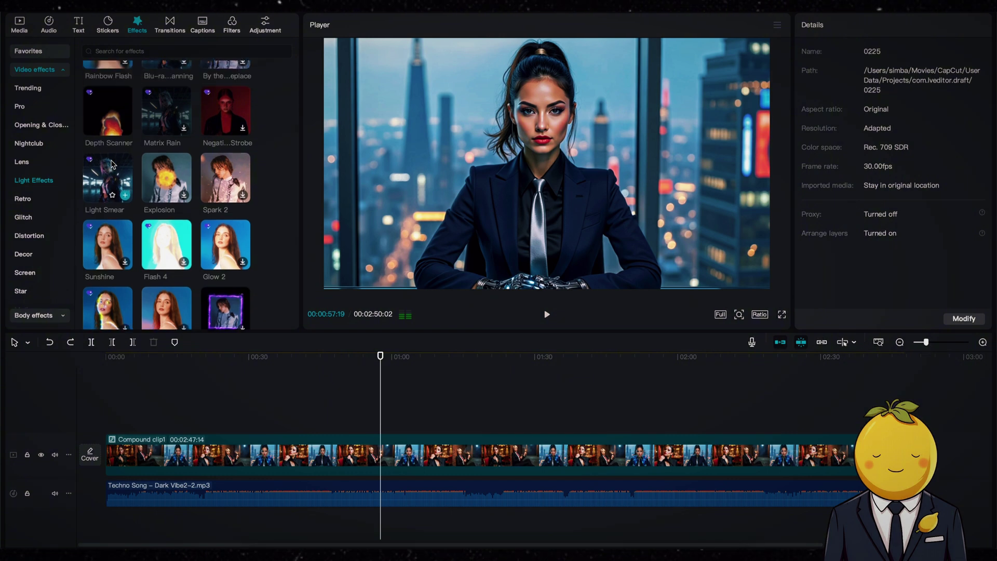
drag(112, 164, 479, 456)
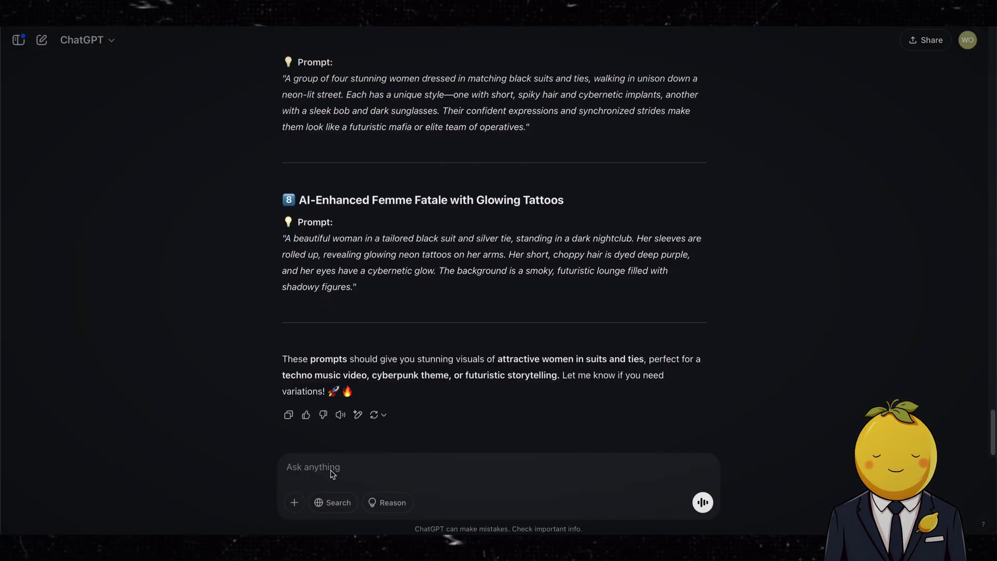
Step: In ChatGPT, ask "give me a prompt for a YouTube channel logo that would post this" music video
text(gibe)
key(BackSpace)
key(BackSpace)
text(ve)
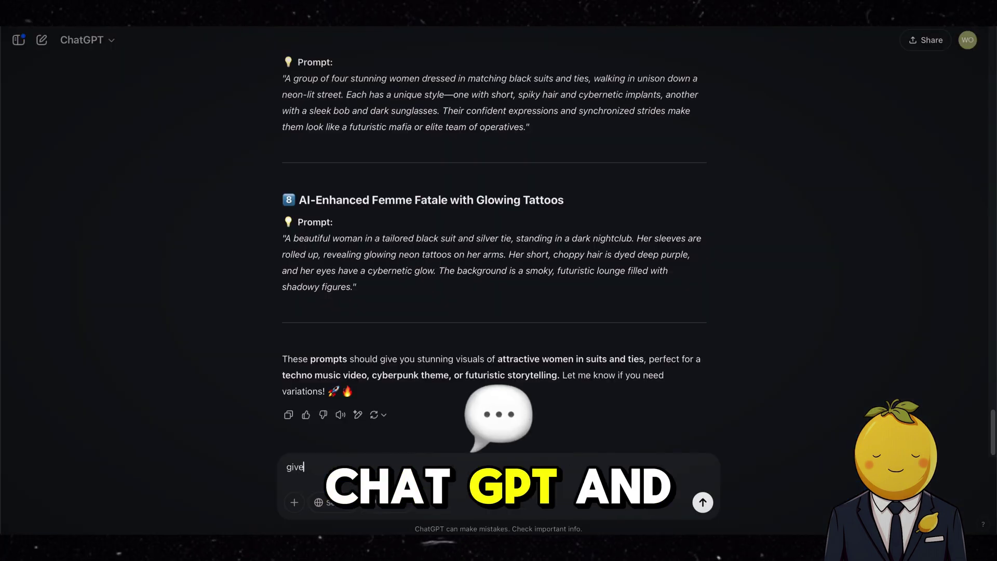
text( me a prompt for a YouTube channel )
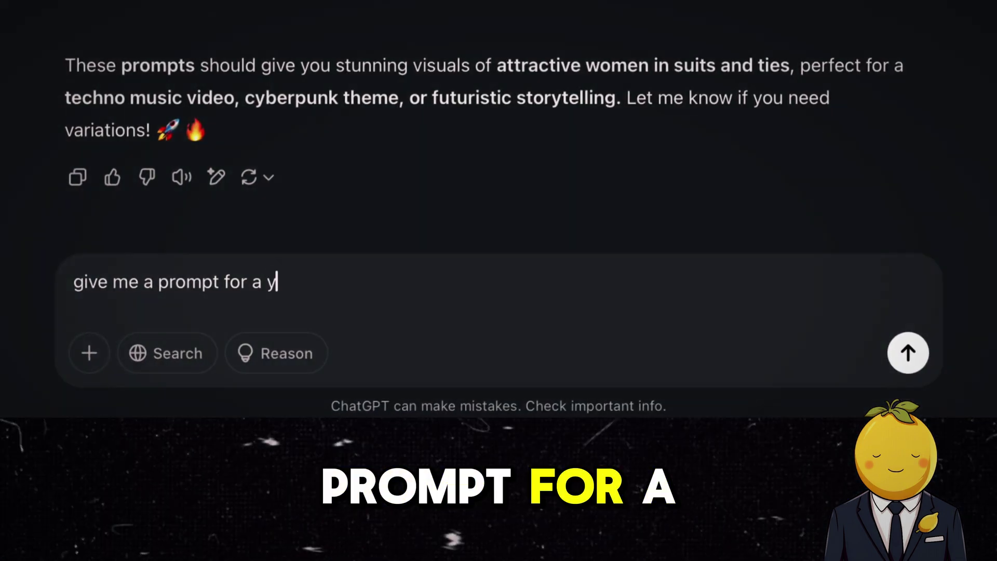
text(logo that would post this)
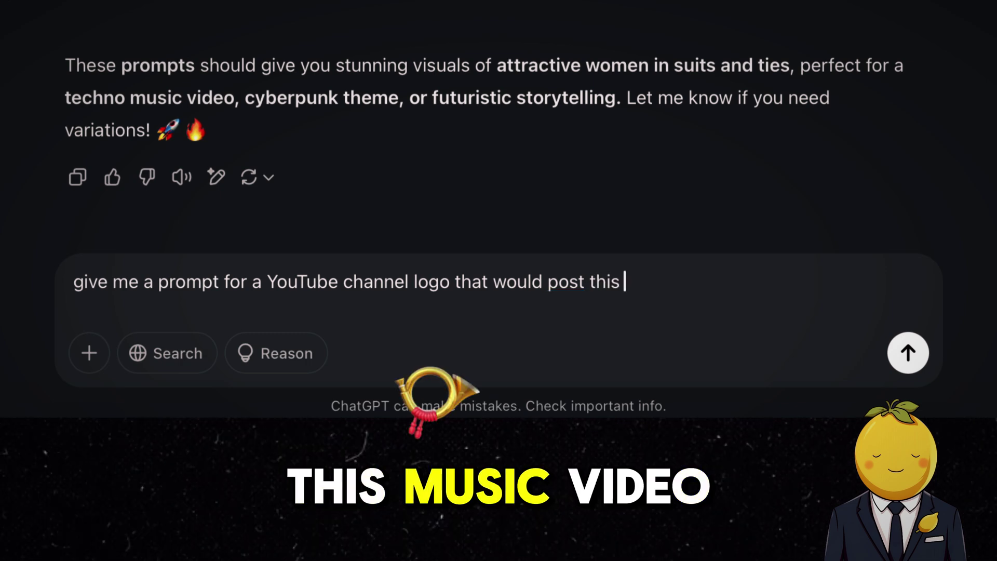
key(Return)
Step: Copy the neon triangle logo prompt into Leonardo.Ai, generate four images at 1:1, and open the Neon Syndicate result
drag(283, 238, 594, 322)
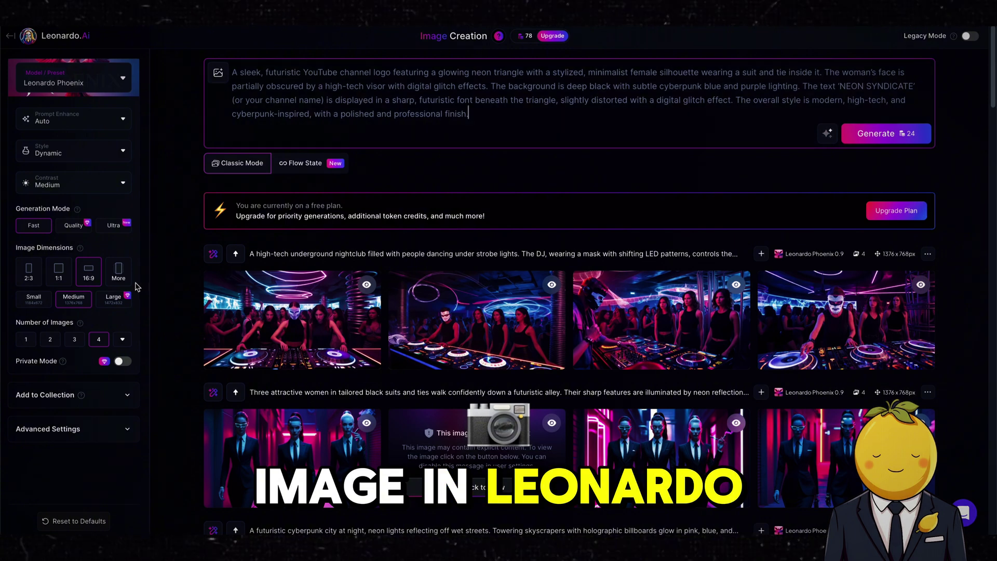
click(63, 279)
click(868, 140)
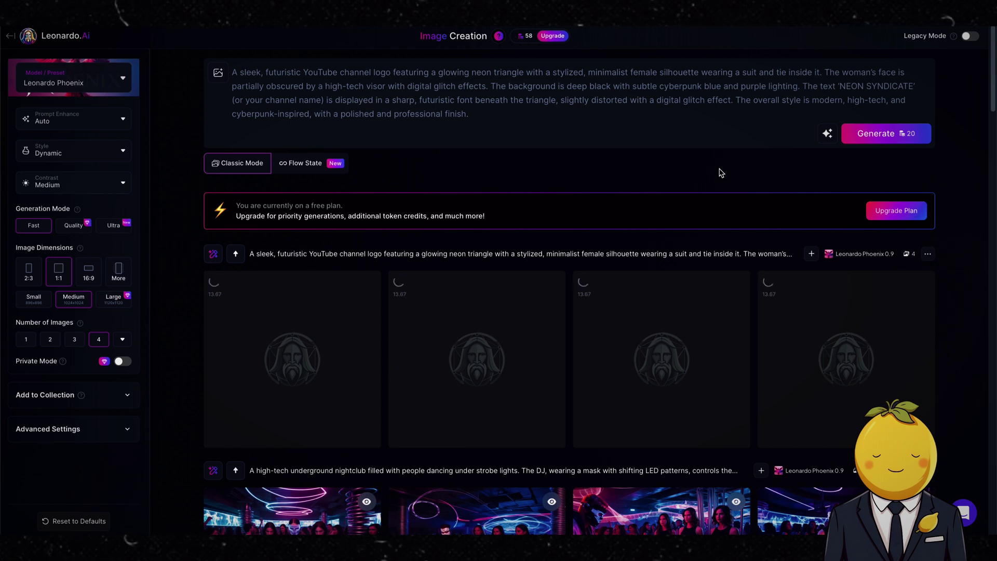
click(292, 359)
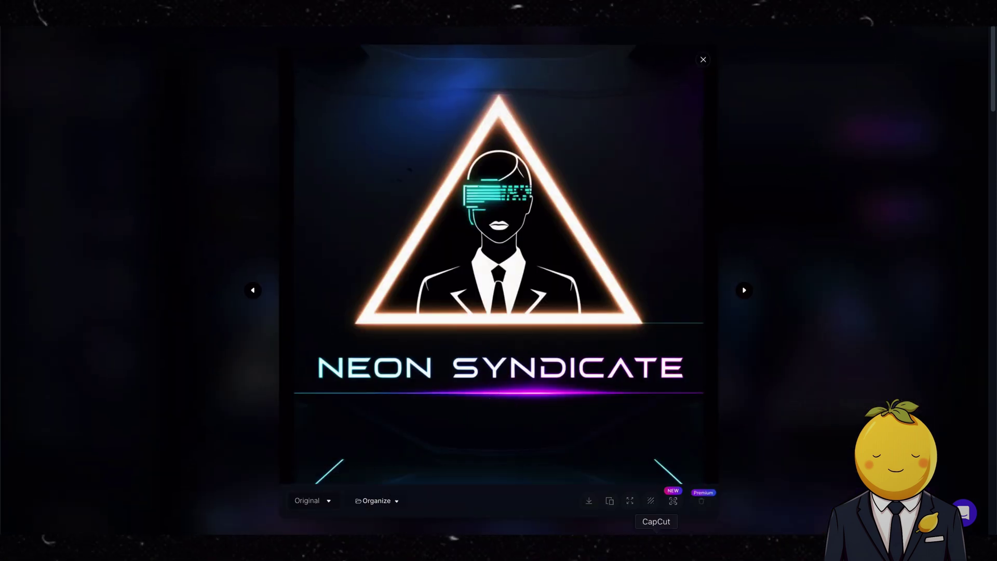
Step: Switch to CapCut and add the downloaded Neon Syndicate logo above the compound clip, extending it to the clip's full length
click(656, 545)
click(265, 544)
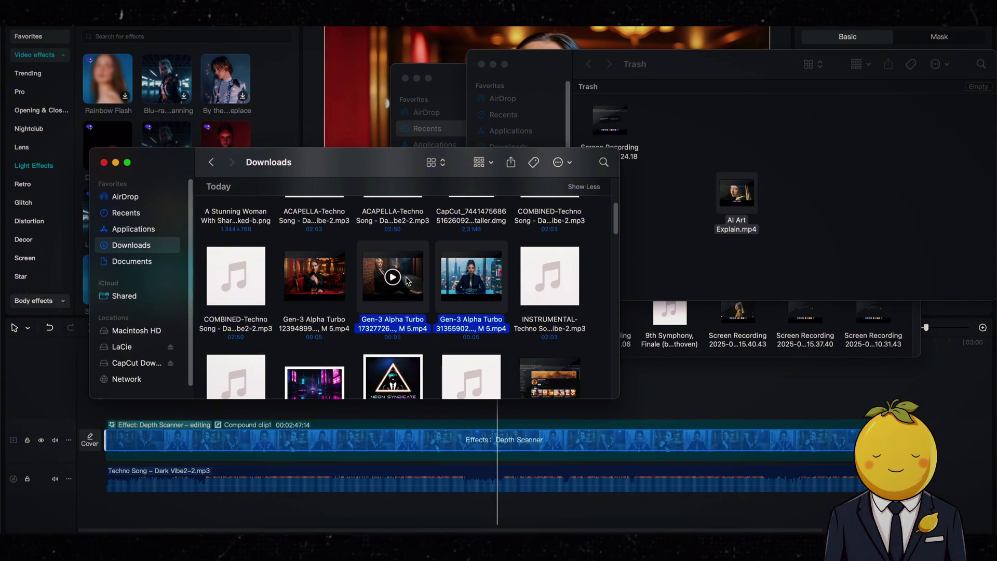
scroll(277, 274, up, 3)
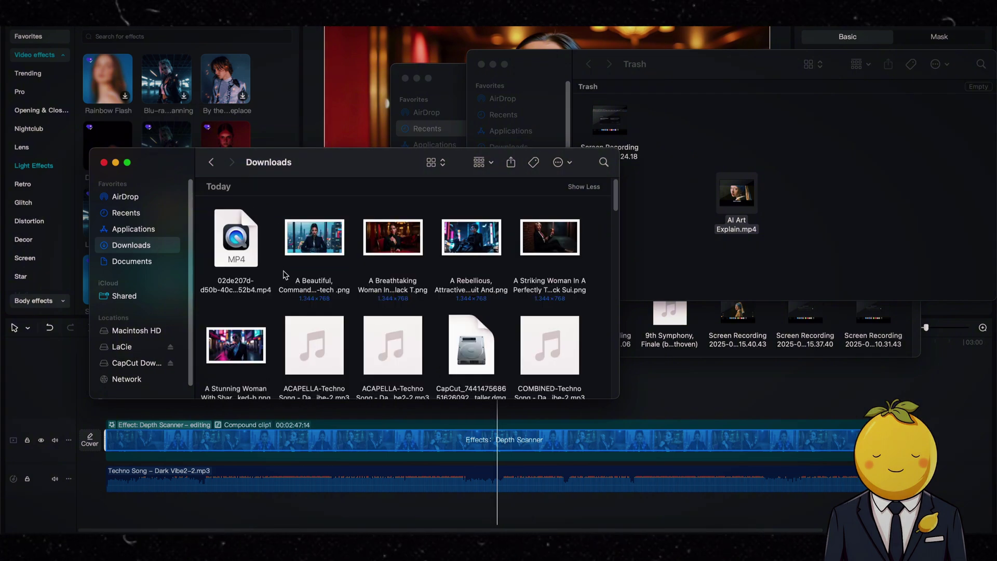
scroll(286, 275, down, 8)
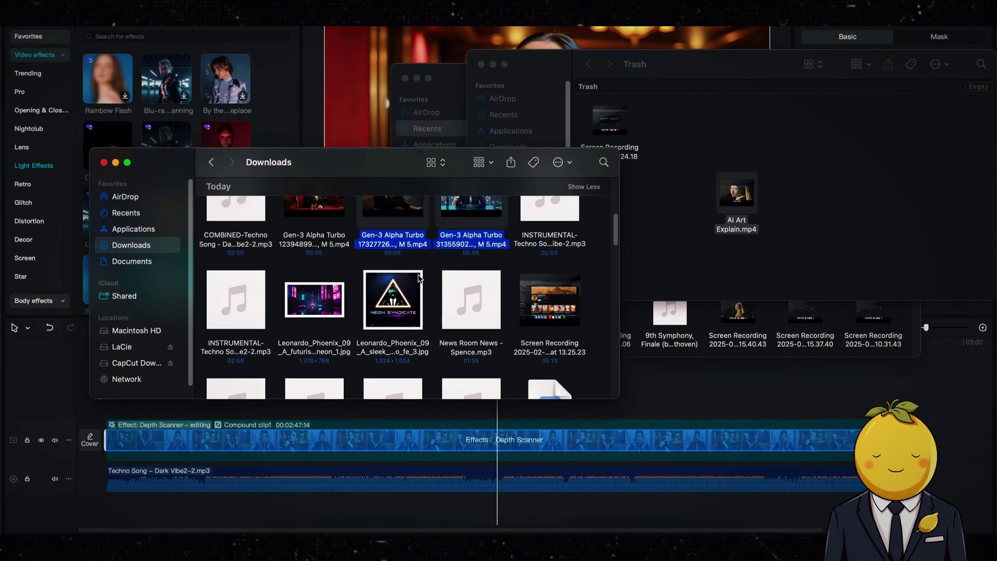
drag(418, 278, 105, 398)
drag(505, 400, 904, 400)
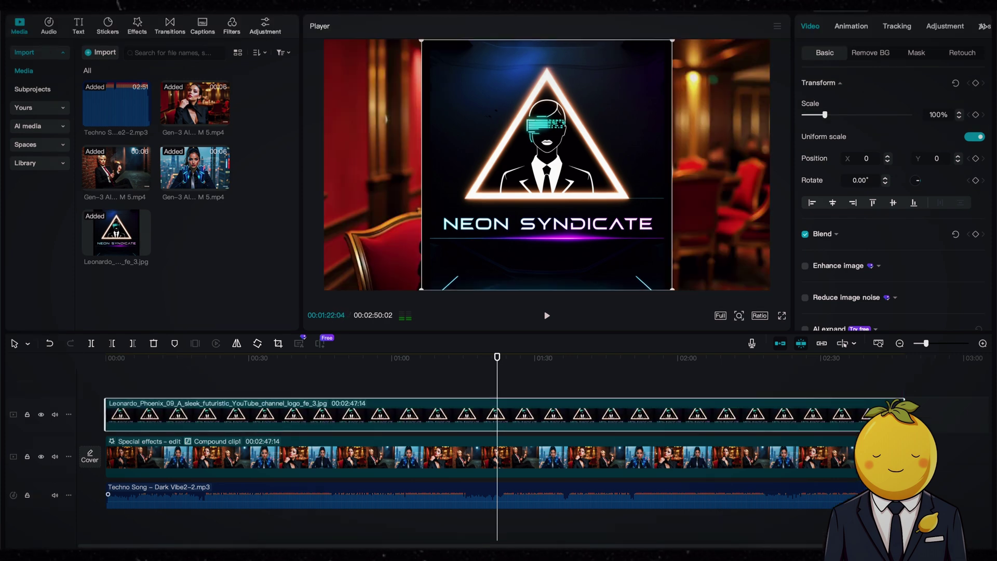
Step: Trim the techno song to the end of the video and shrink the logo to 17% in the frame's upper-right corner
click(782, 496)
click(587, 255)
drag(670, 291, 525, 181)
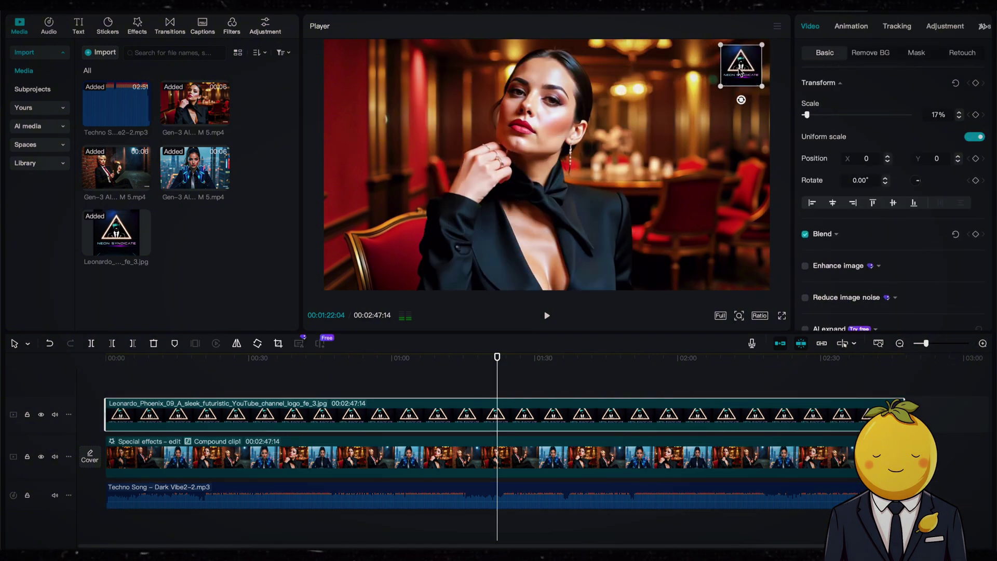
click(547, 315)
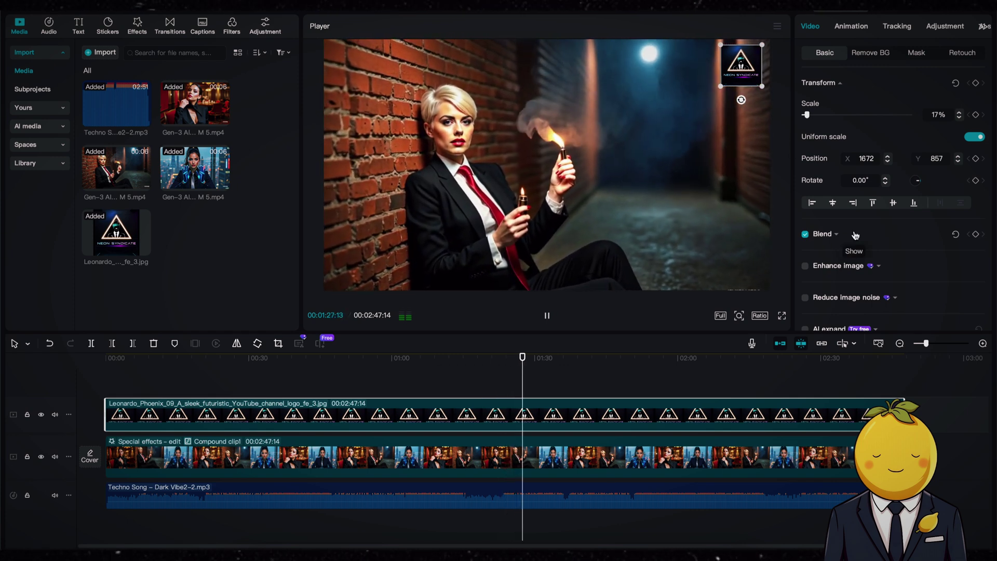
Step: Generate automatic English lyrics for the song with current lyrics deleted, and play back the result
click(203, 26)
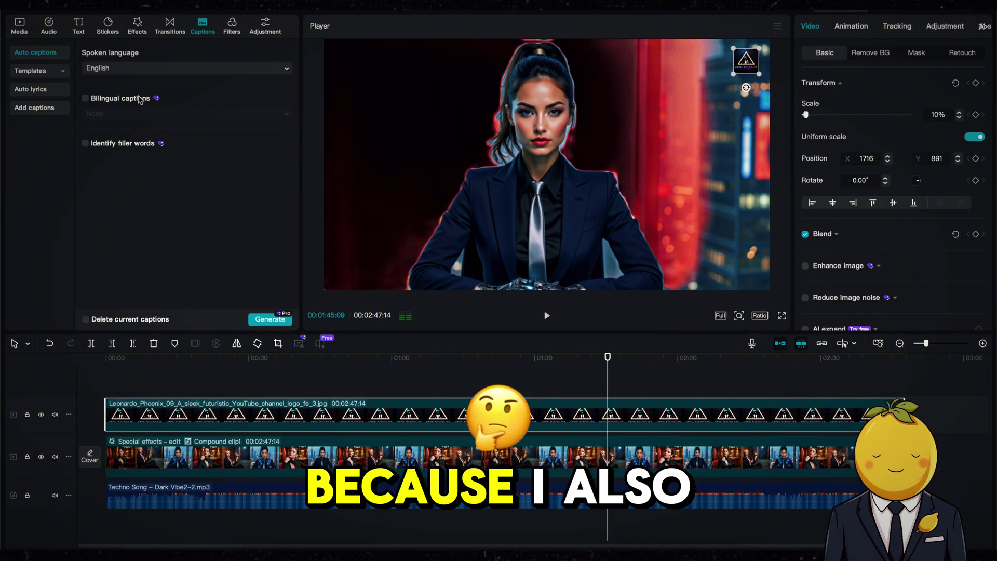
click(264, 319)
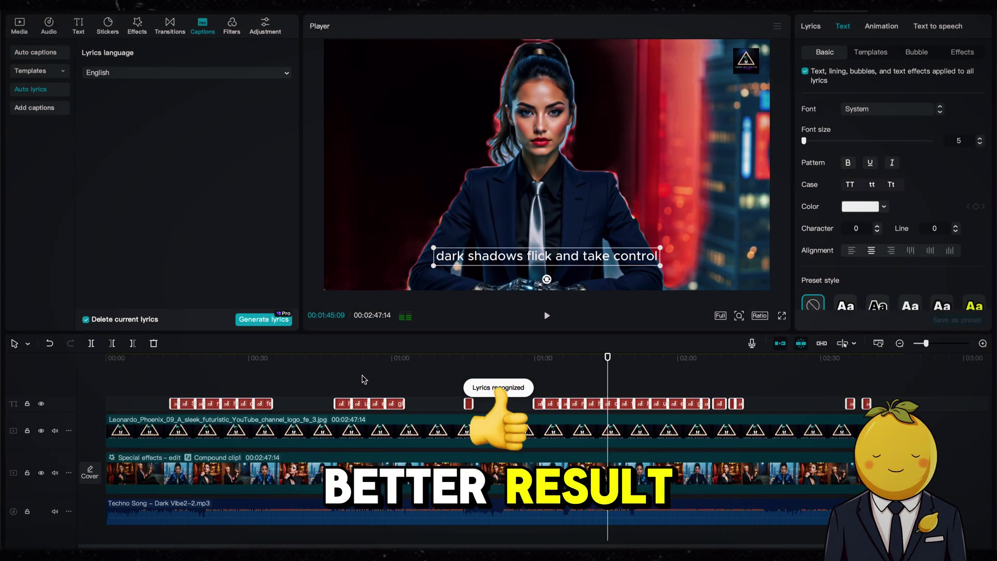
key(space)
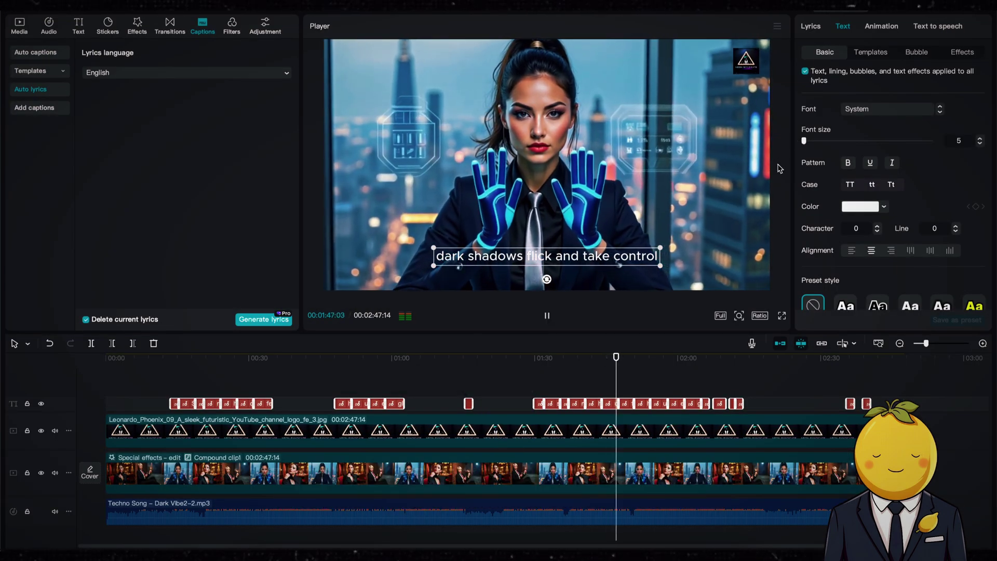
Step: Apply the purple glowing capital-letter text template to all the lyrics
click(871, 52)
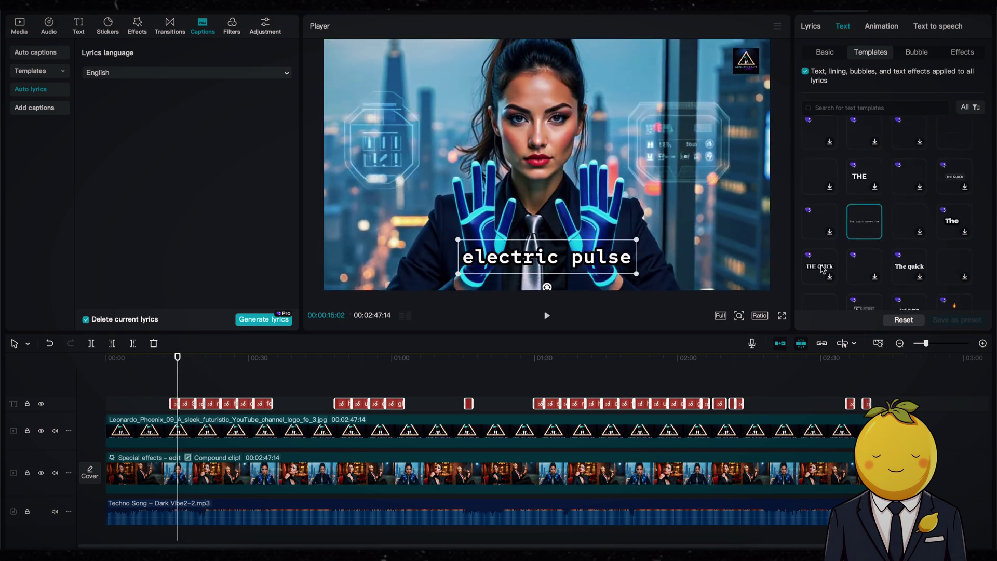
scroll(883, 208, down, 2)
click(910, 203)
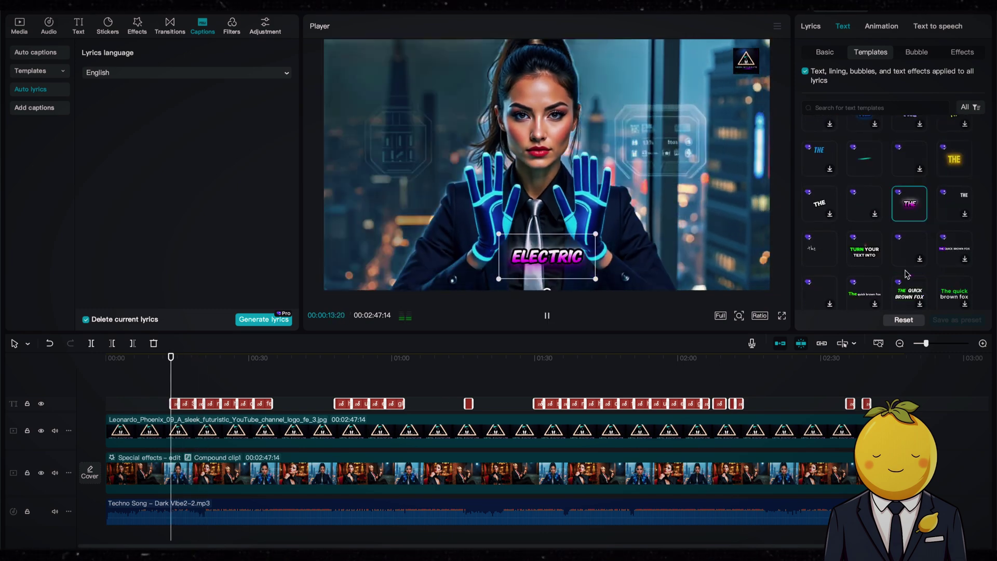
scroll(906, 273, down, 2)
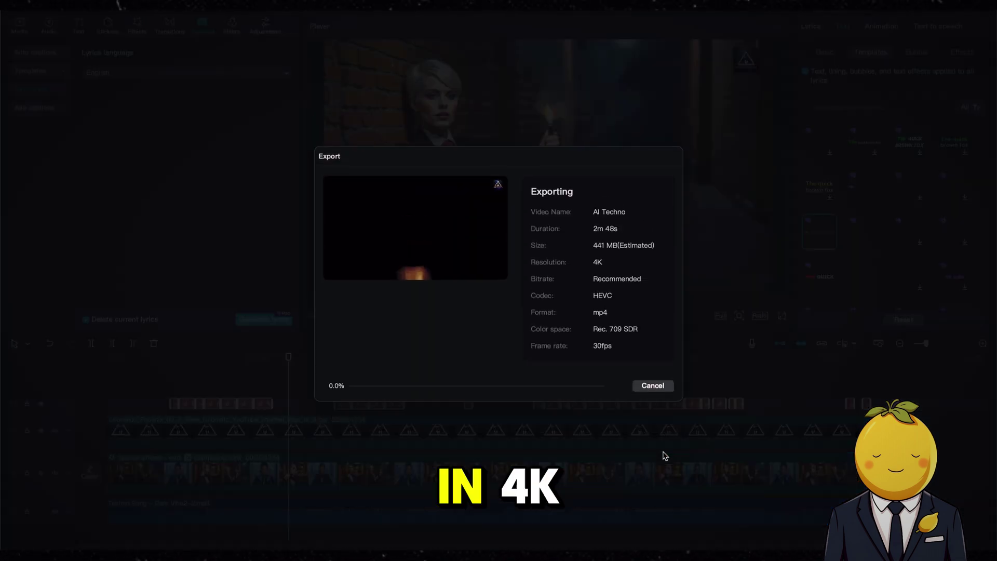